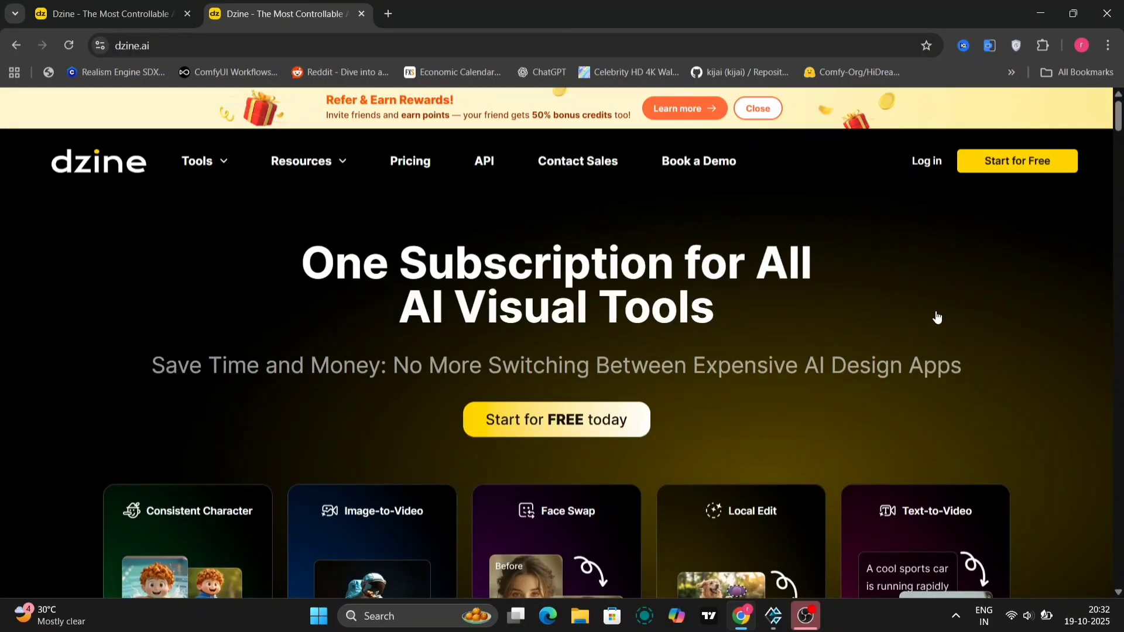
# Enter the Dzine dashboard via Start for Free and browse the Veo 3.1, Nano Banana and Storyboard announcements
pyautogui.click(966, 169)
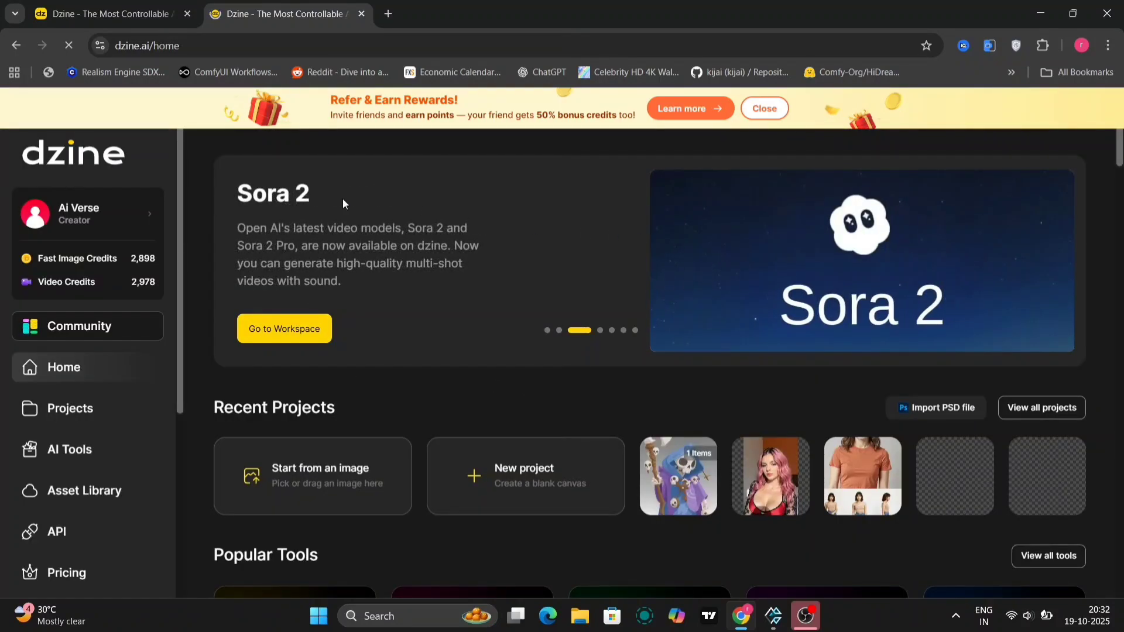
pyautogui.click(557, 331)
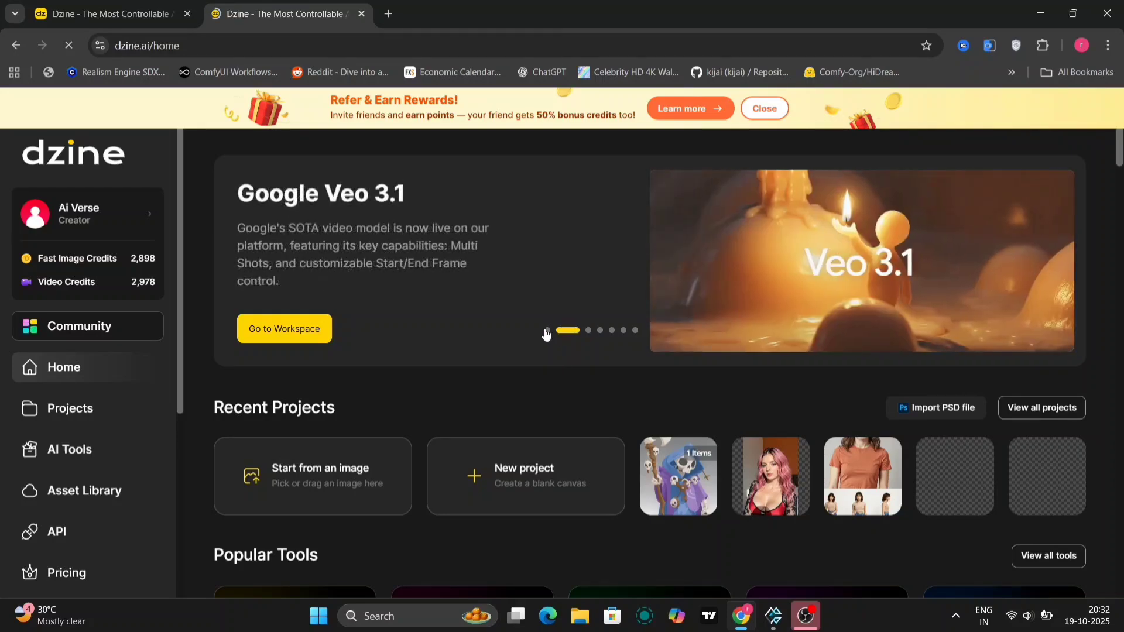
pyautogui.click(547, 331)
pyautogui.click(606, 331)
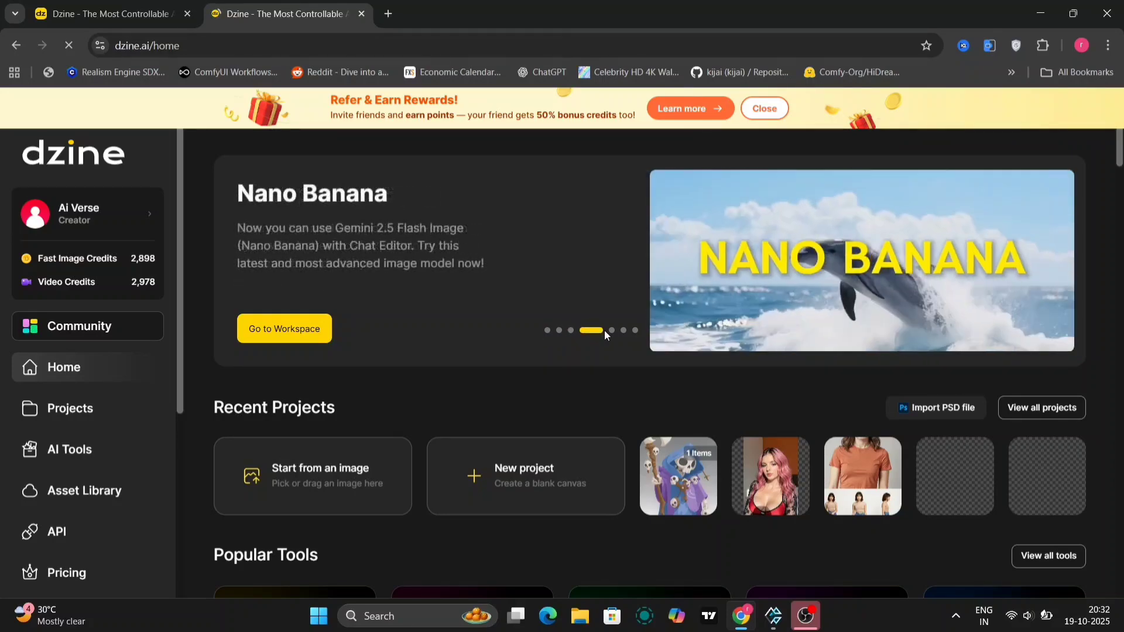
pyautogui.click(609, 330)
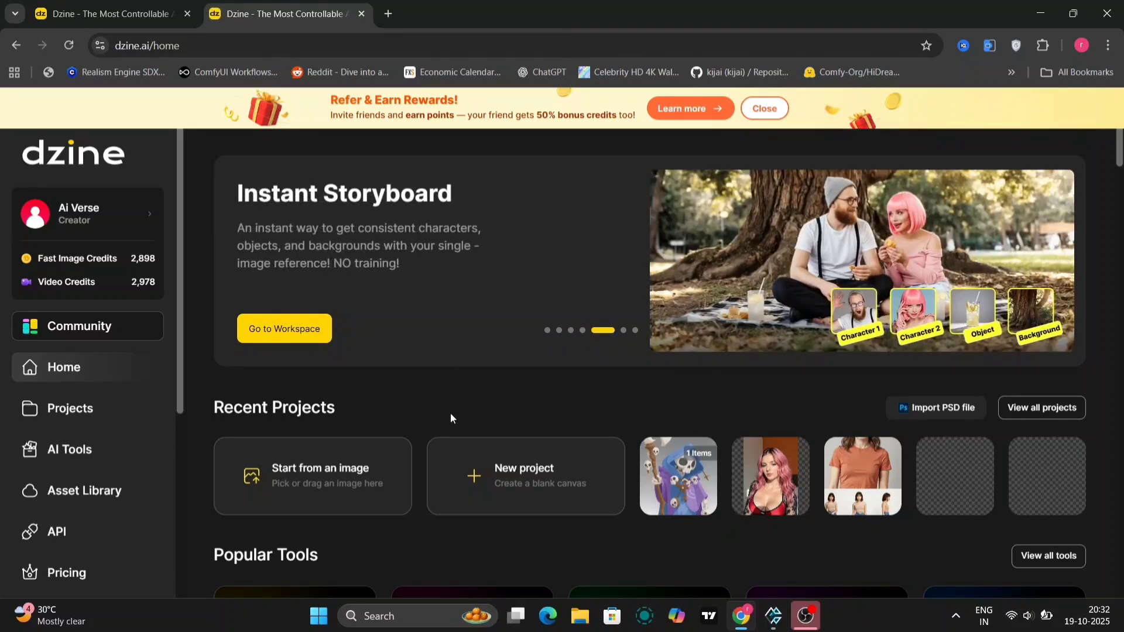
pyautogui.scroll(-5, 450, 413)
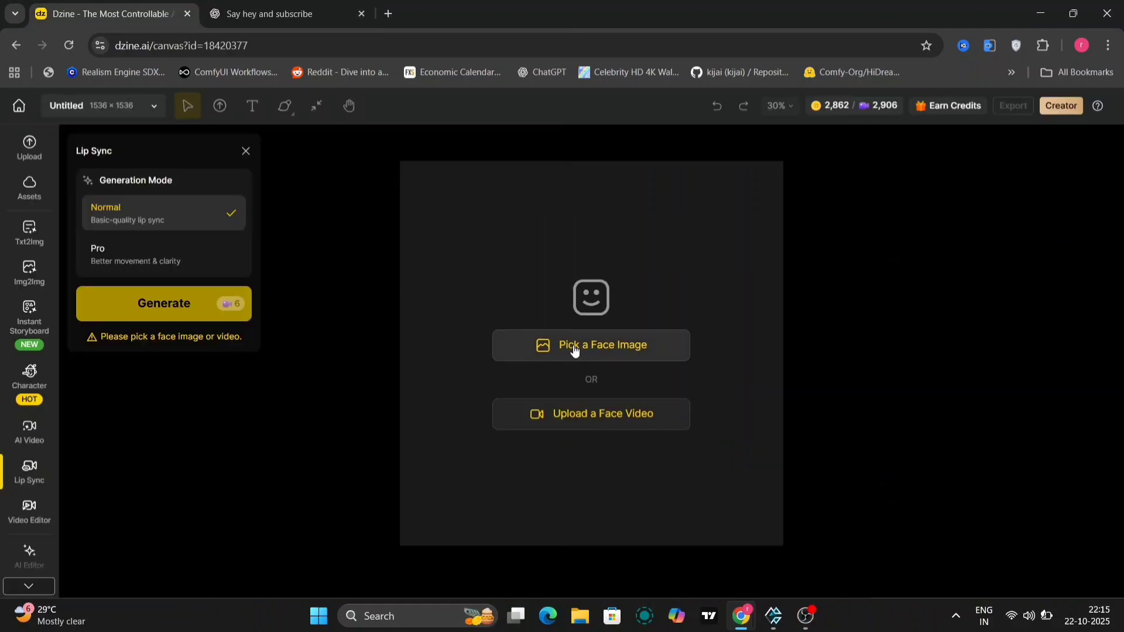
# Load the black-necklace portrait from Downloads as the lip-sync face, select the face and confirm the crop
pyautogui.click(574, 347)
pyautogui.click(507, 239)
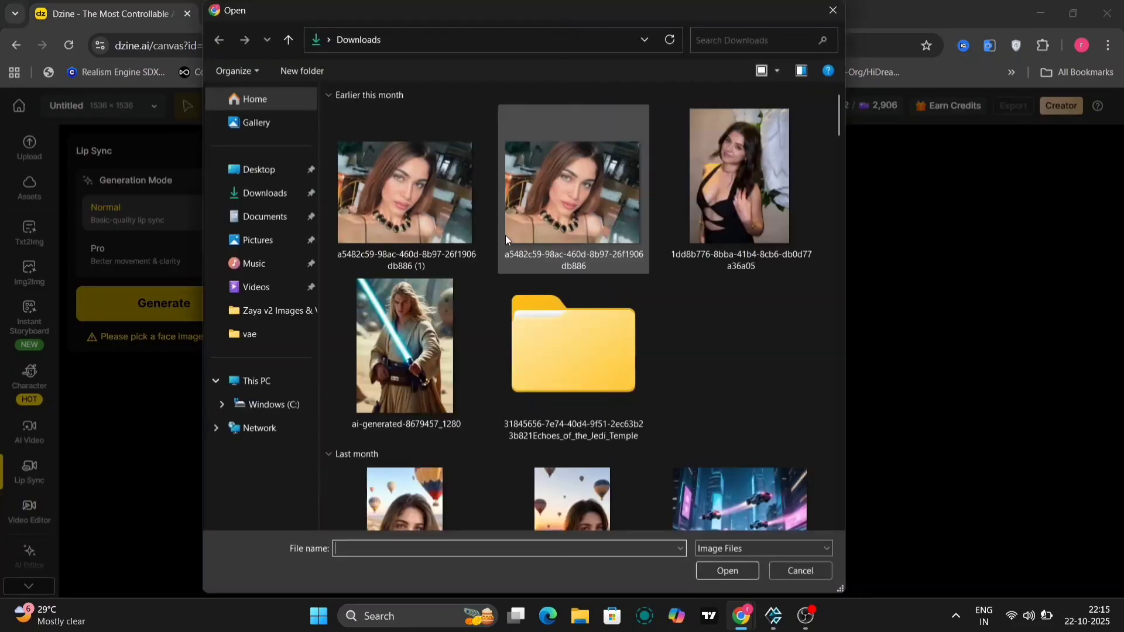
pyautogui.scroll(-10, 571, 409)
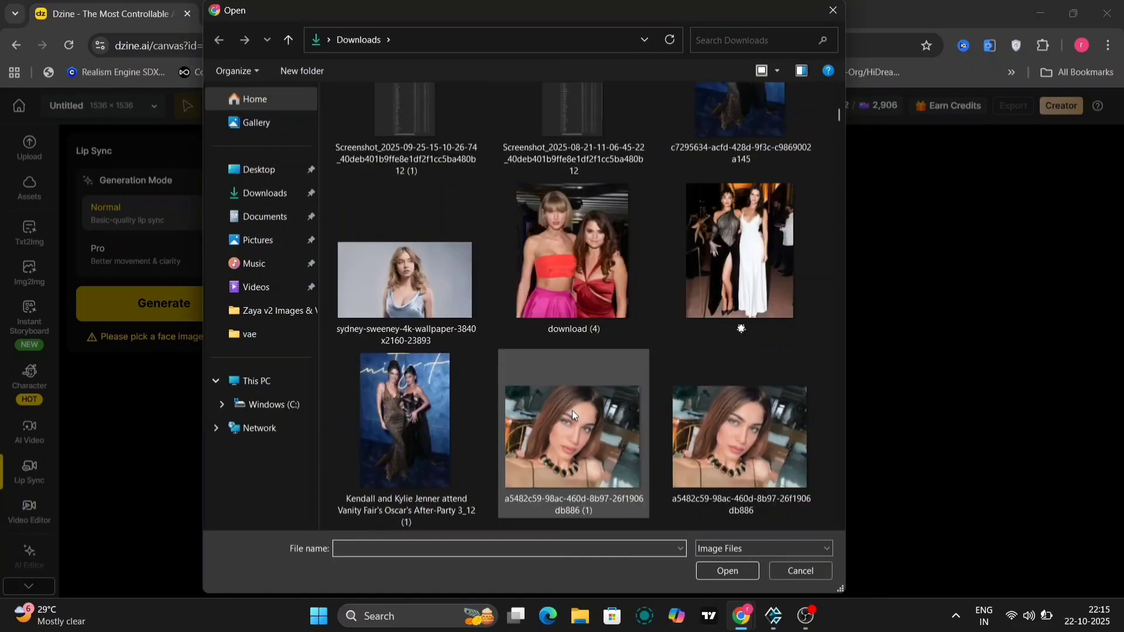
pyautogui.doubleClick(571, 409)
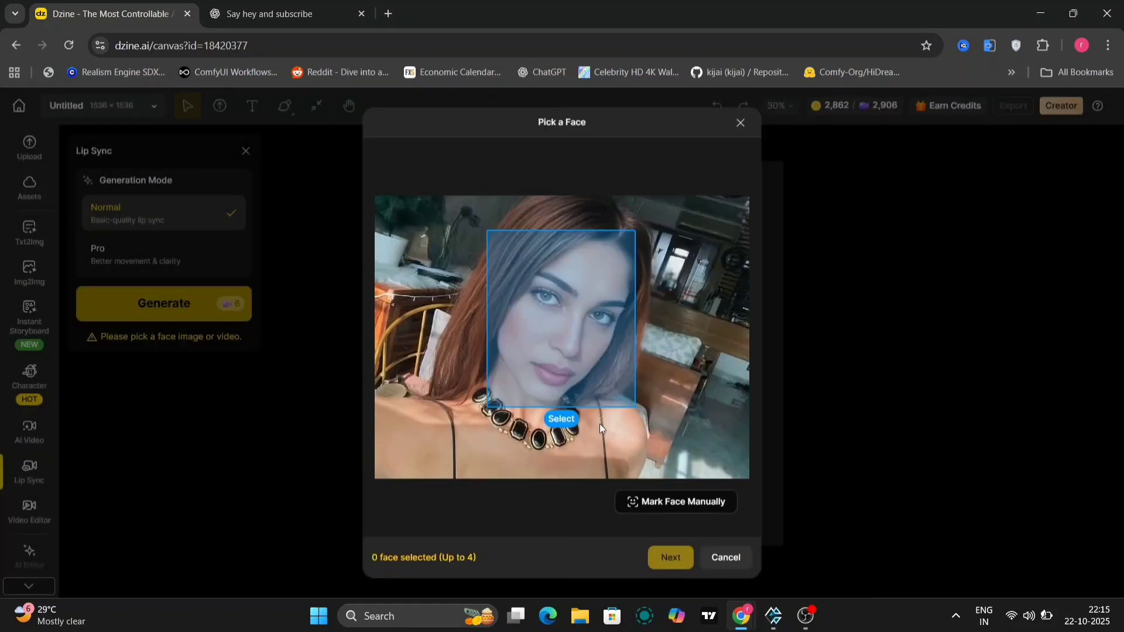
pyautogui.click(586, 349)
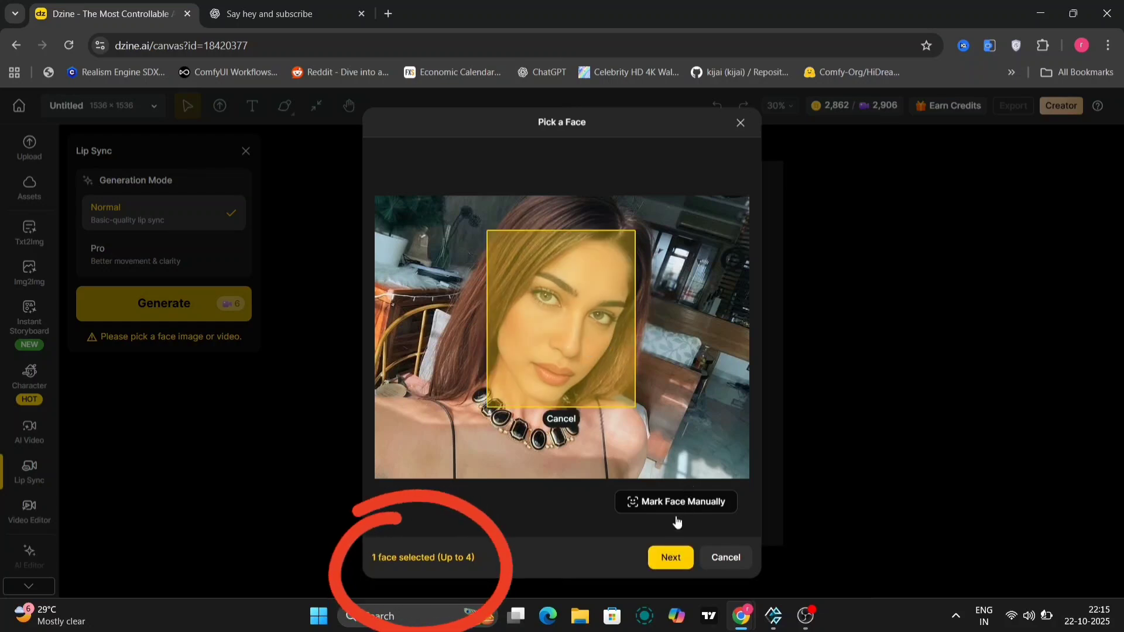
pyautogui.click(670, 559)
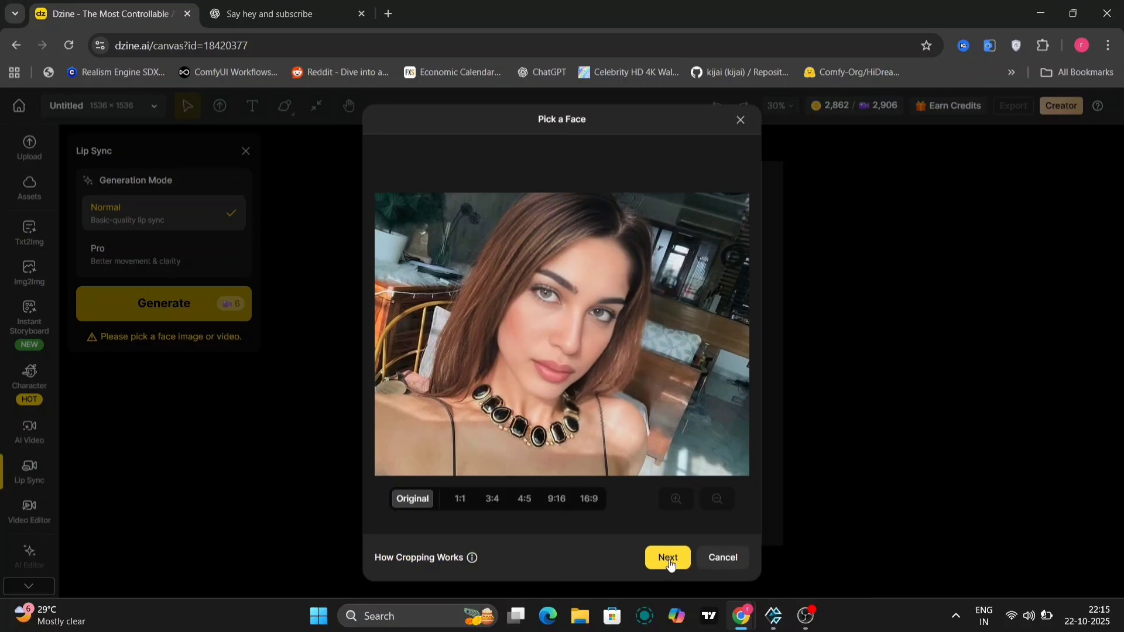
pyautogui.click(669, 561)
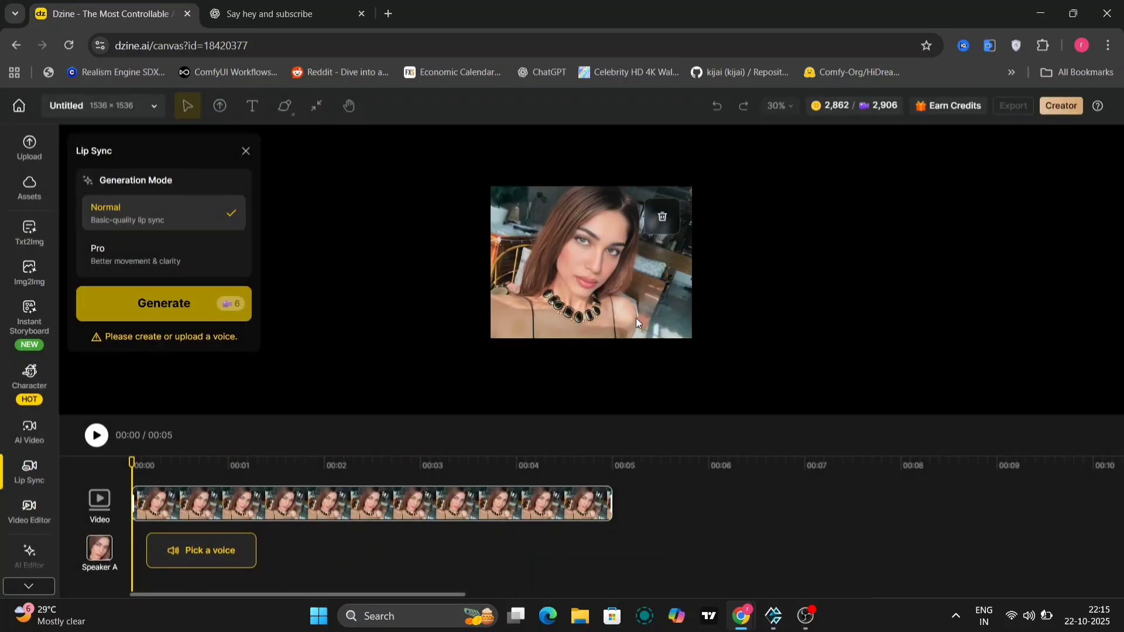
# Preview the Brittney and Hope voices and choose Hope for Speaker A
pyautogui.click(202, 550)
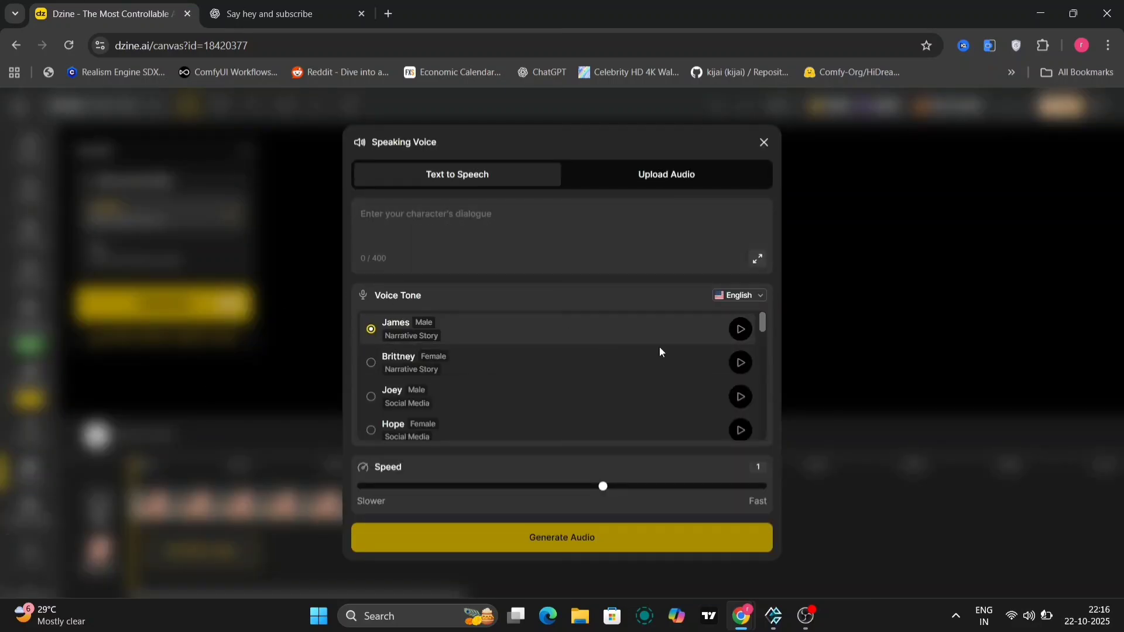
pyautogui.click(740, 363)
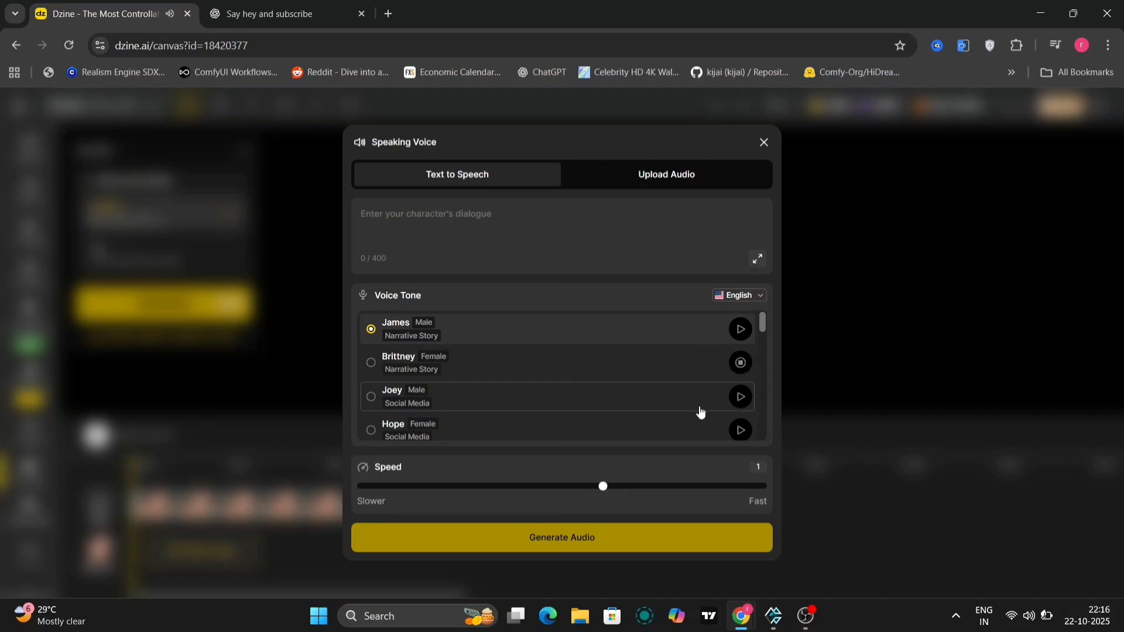
pyautogui.click(742, 431)
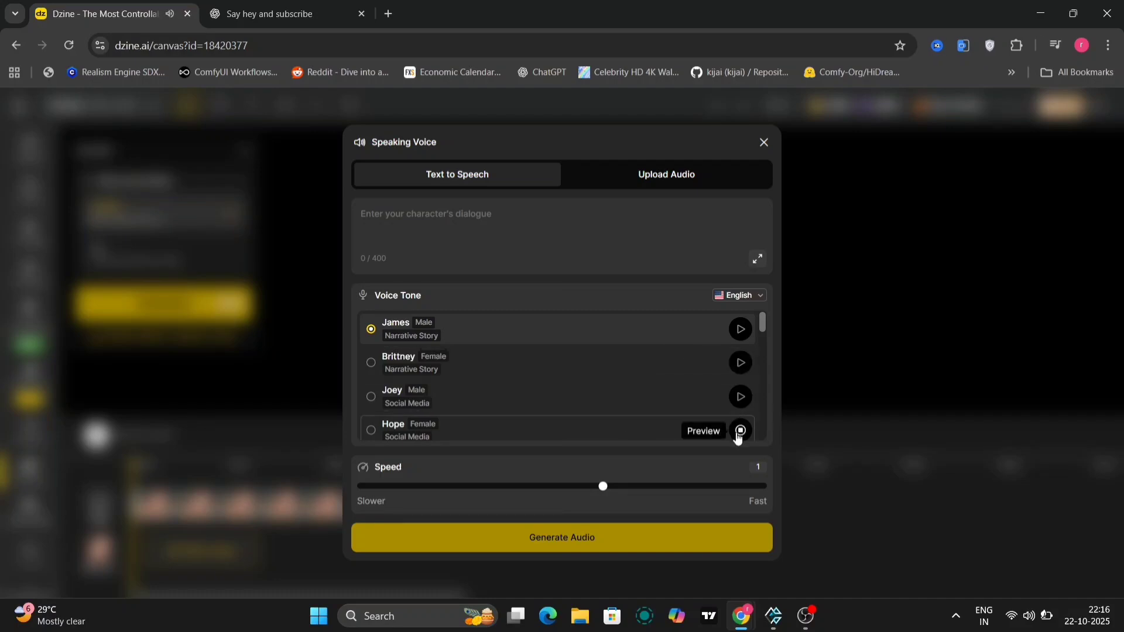
pyautogui.click(647, 175)
pyautogui.click(492, 270)
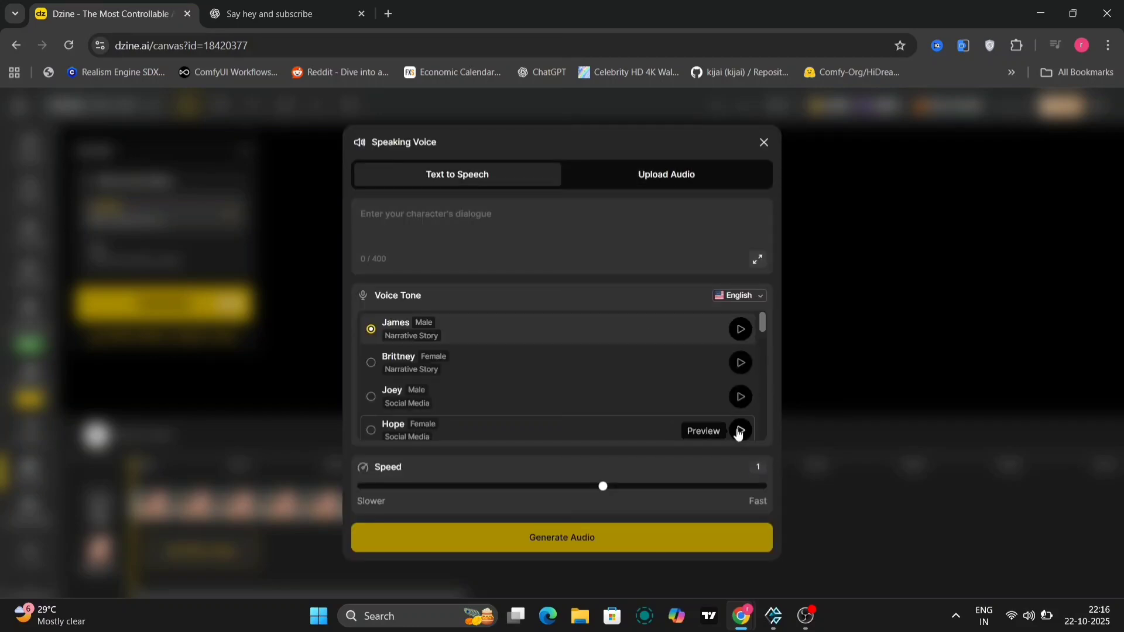
pyautogui.click(673, 427)
# Paste the subscribe greeting as dialogue, then generate the 8.3-second audio and apply it
pyautogui.click(421, 227)
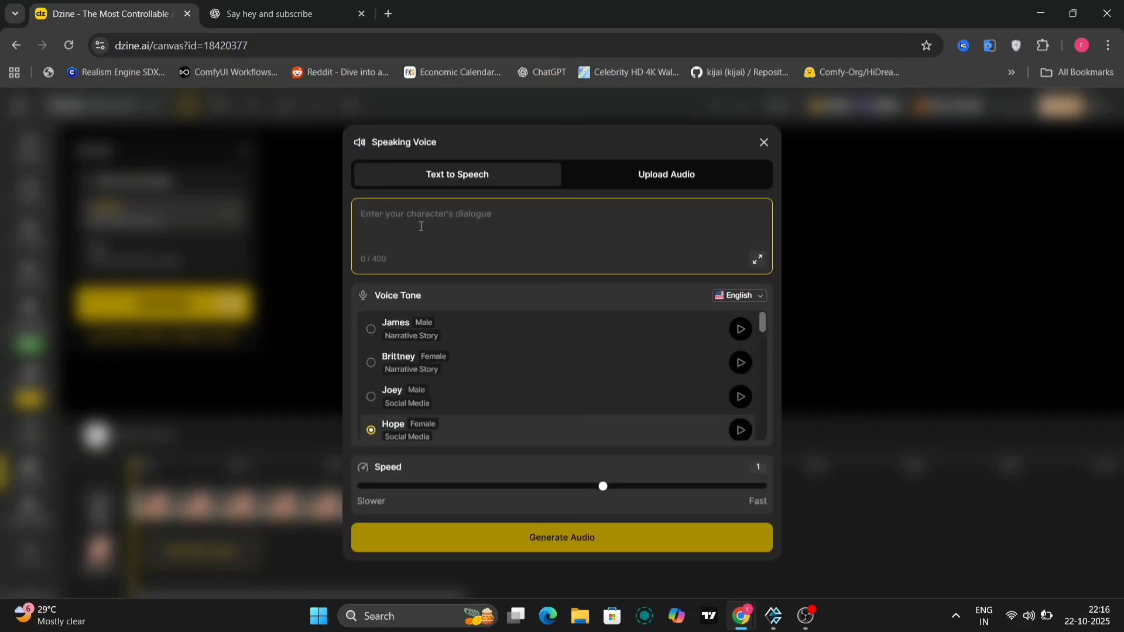
pyautogui.write("What's up, everyone! Hope you're all doing amazing — if you're enjoying the content, make sure to smash that like button and subscribe to AI Verse!")
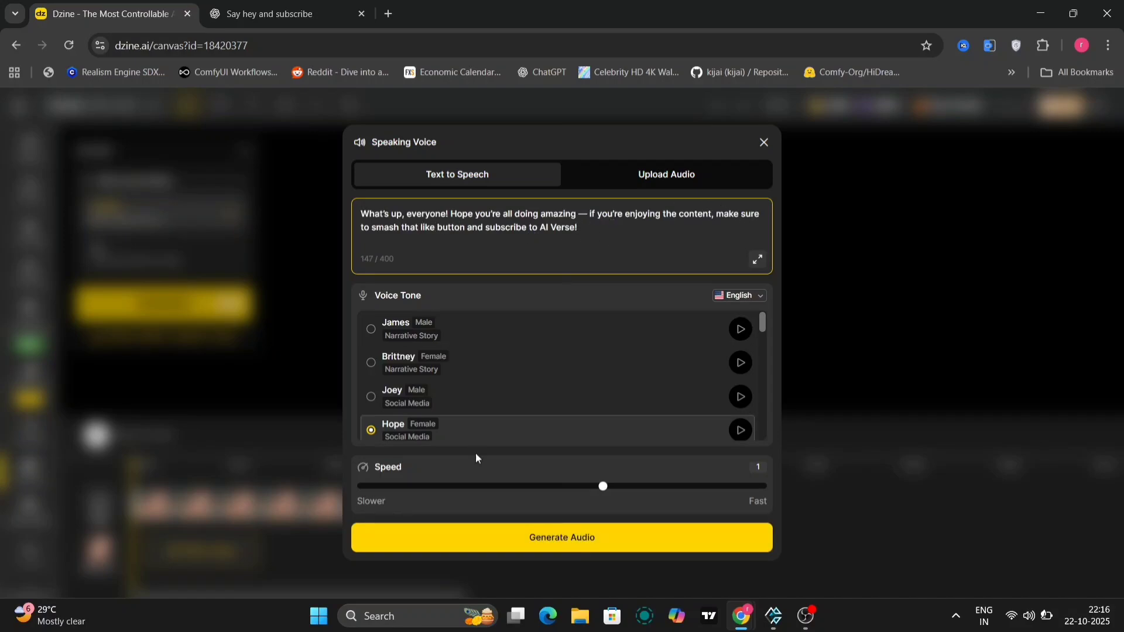
pyautogui.click(546, 540)
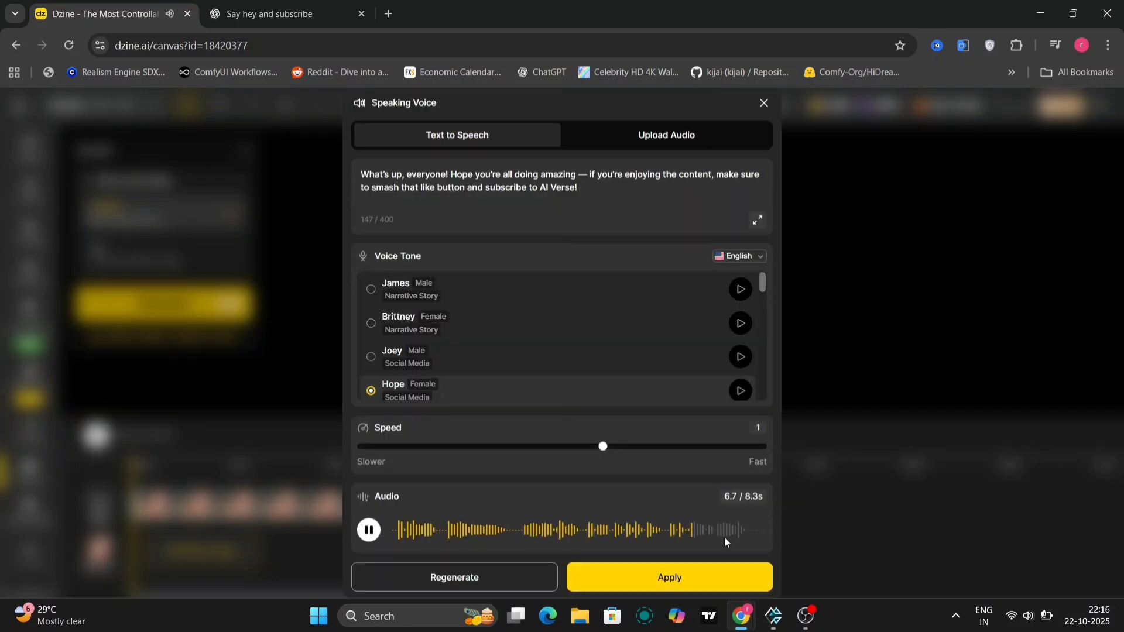
pyautogui.click(686, 583)
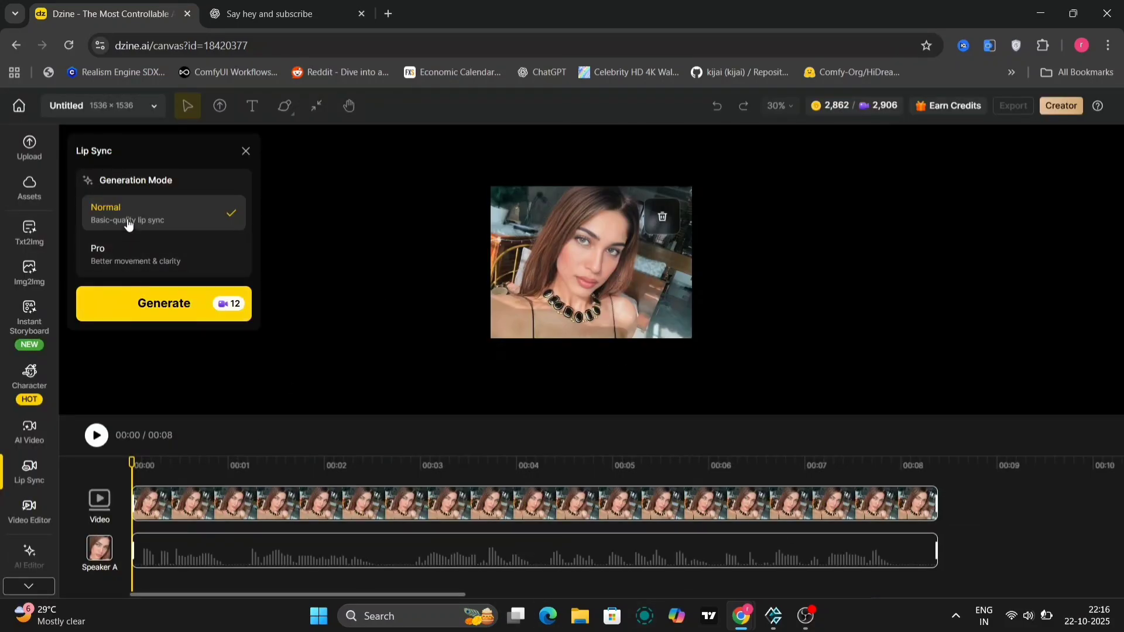
# Generate the talking-portrait lip-sync video in Pro generation mode
pyautogui.click(154, 257)
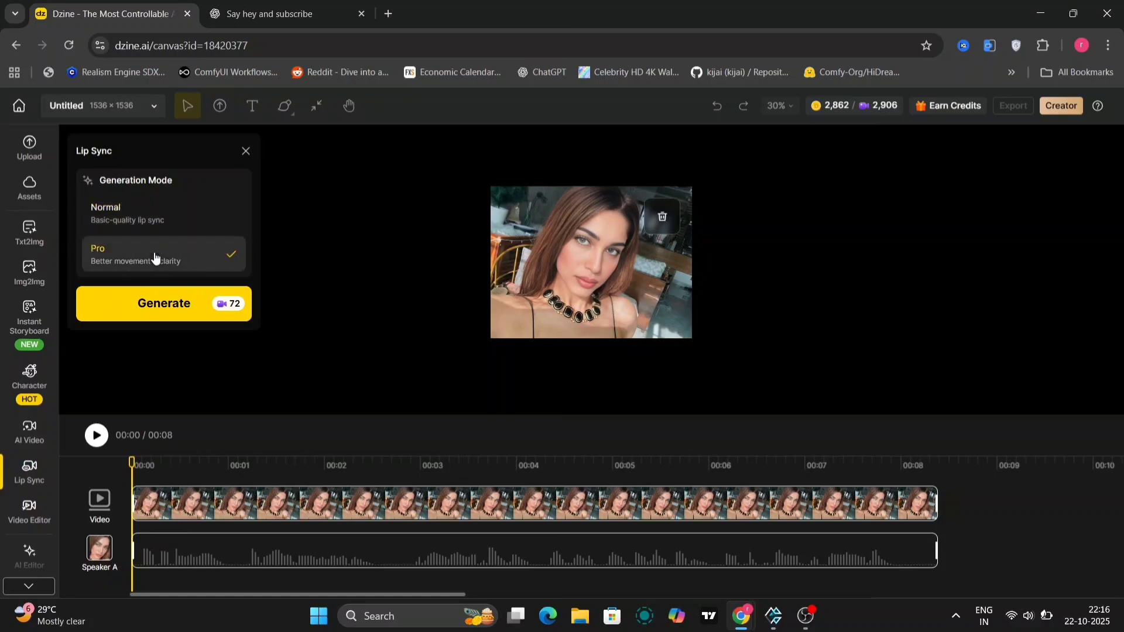
pyautogui.click(170, 304)
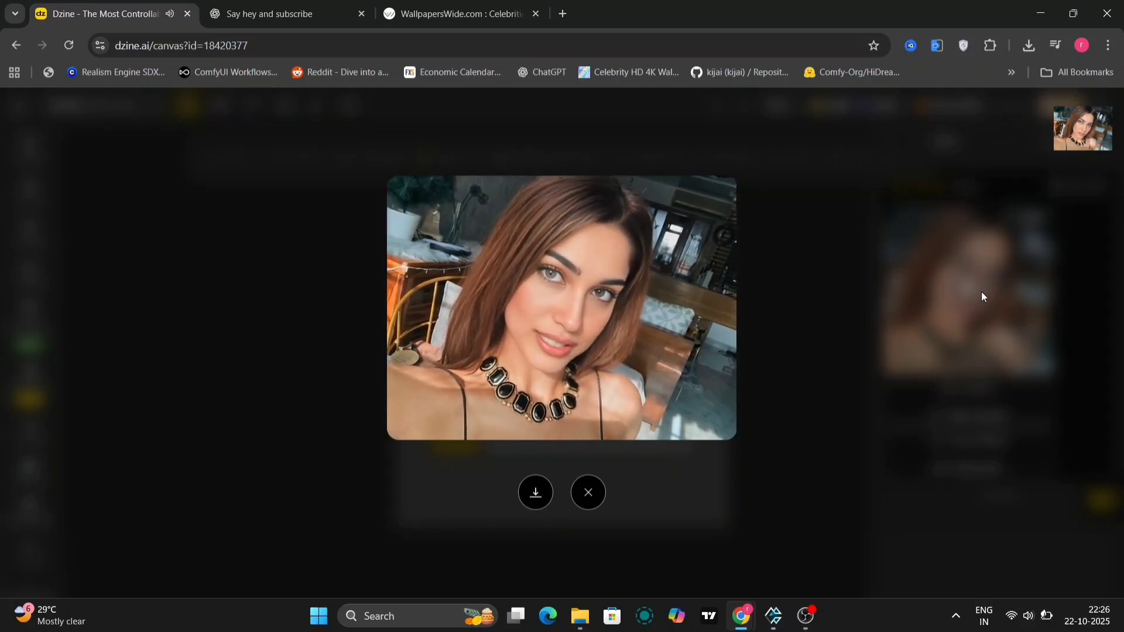
# Download the finished lip-sync clip and upload the pink group wallpaper to the canvas
pyautogui.click(533, 492)
pyautogui.click(760, 493)
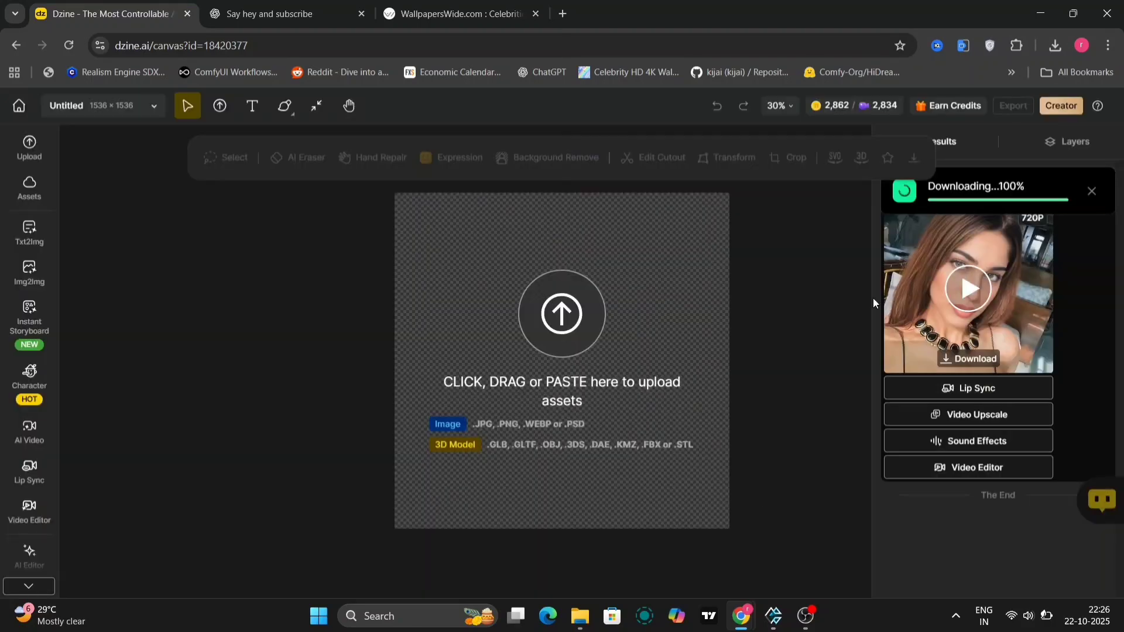
pyautogui.click(550, 315)
pyautogui.click(405, 177)
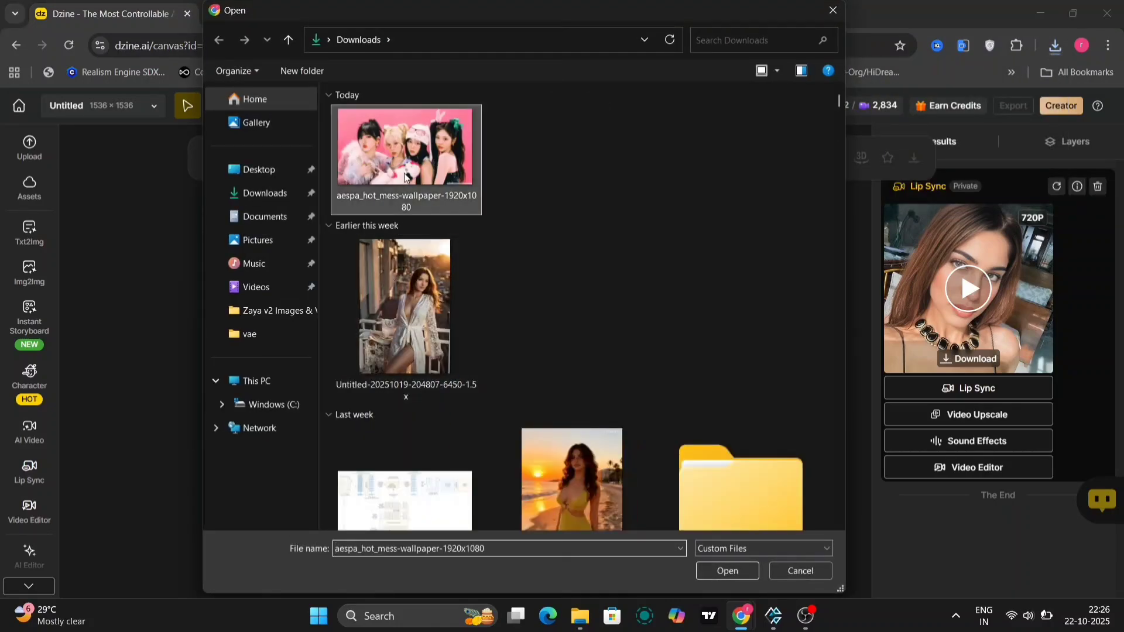
pyautogui.doubleClick(405, 177)
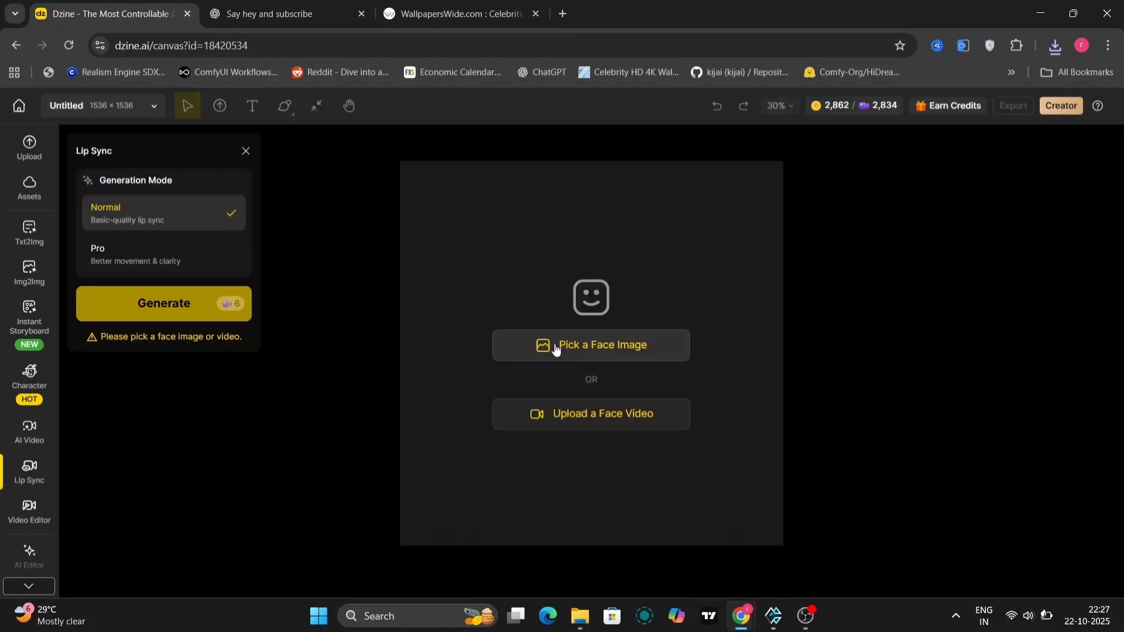
# Use the group photo as the lip-sync face image with all four faces selected
pyautogui.click(555, 347)
pyautogui.click(534, 227)
pyautogui.doubleClick(402, 174)
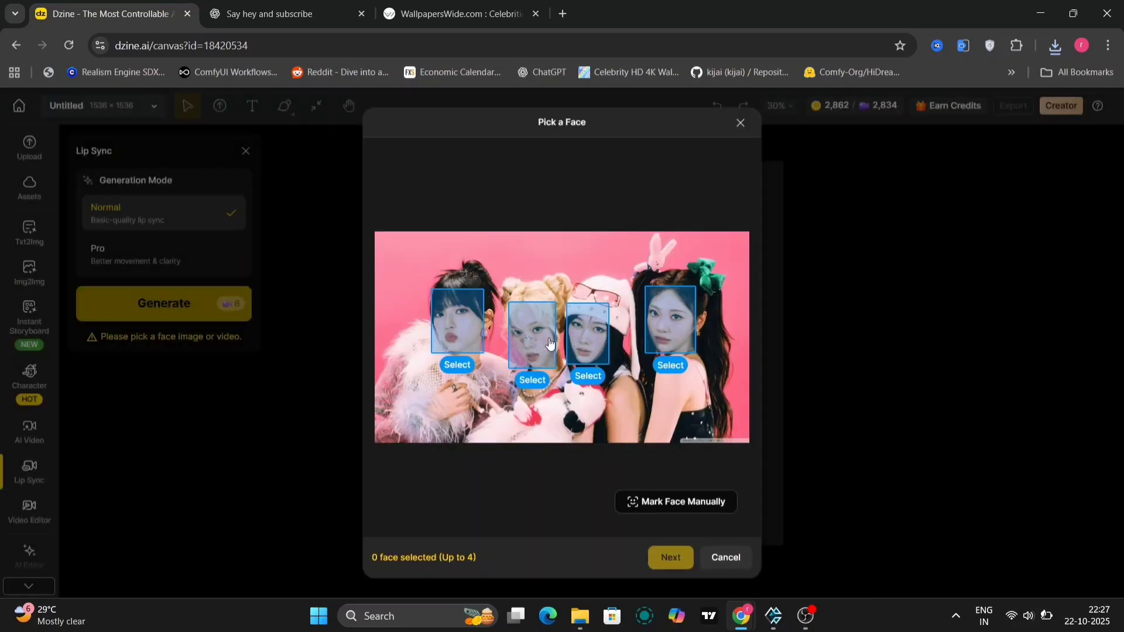
pyautogui.click(462, 329)
pyautogui.click(541, 347)
pyautogui.click(597, 347)
pyautogui.click(684, 333)
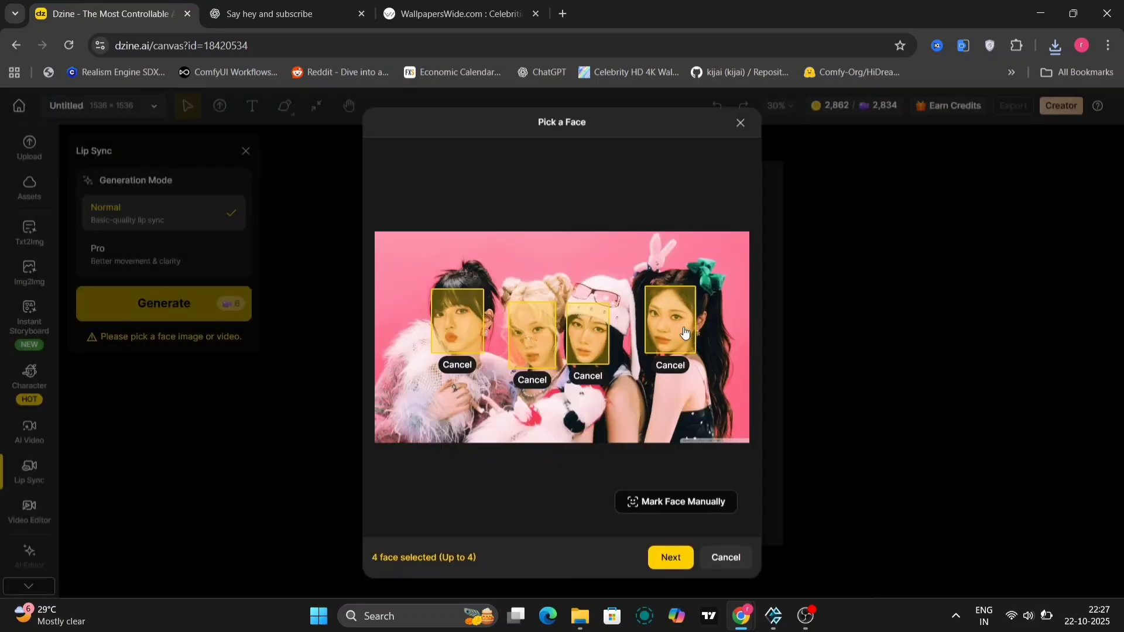
pyautogui.click(671, 558)
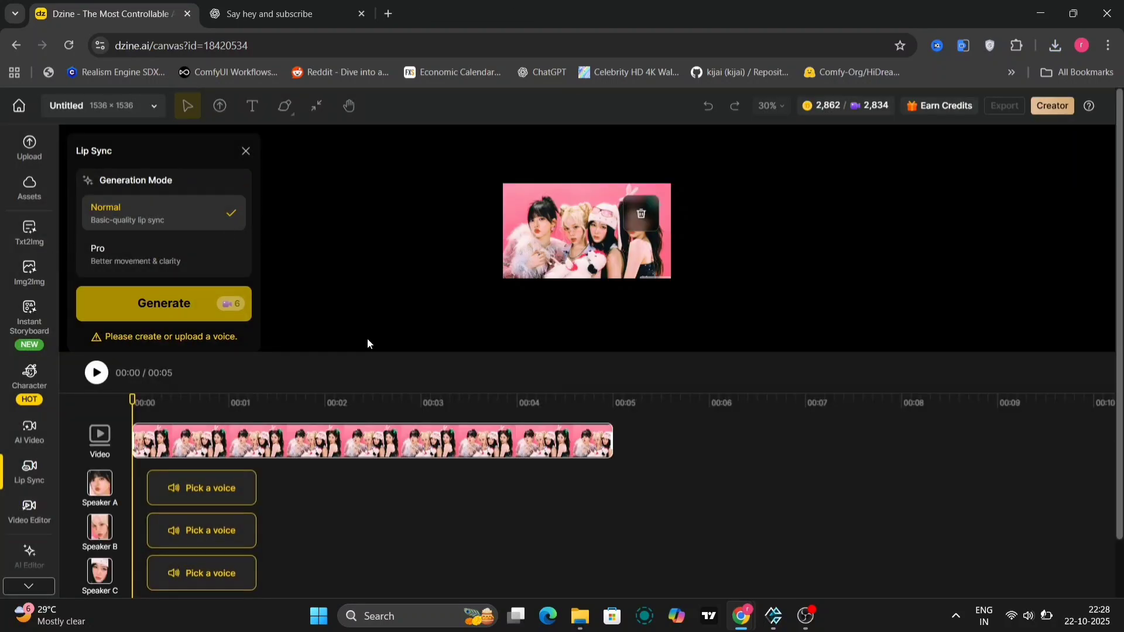
# Generate a Brittney voice clip for Speaker A
pyautogui.scroll(-2, 303, 372)
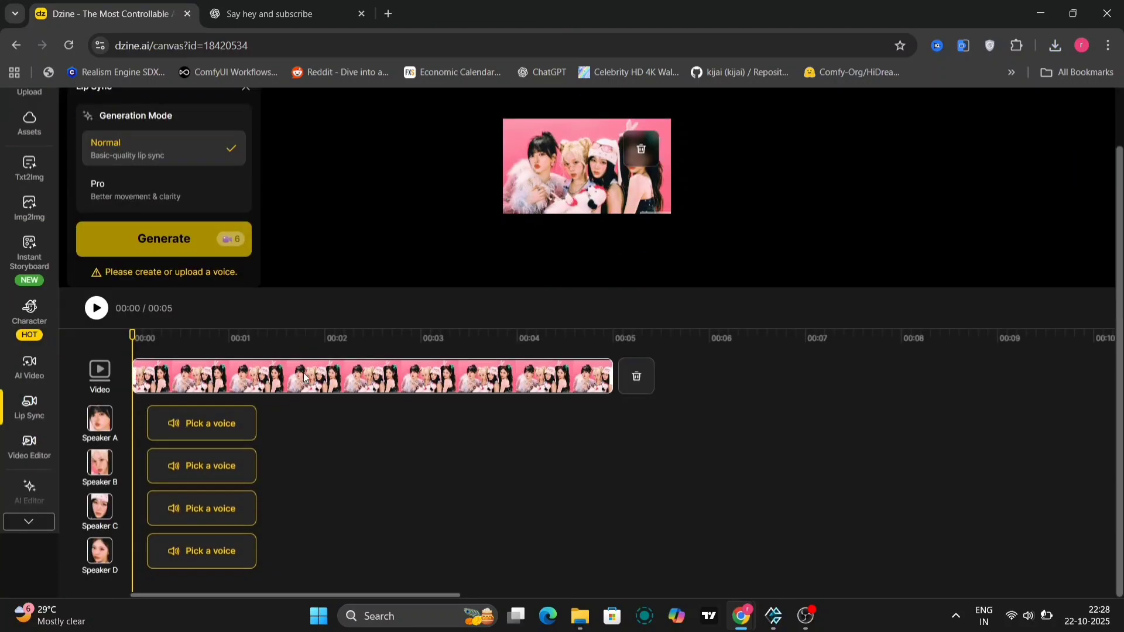
pyautogui.click(204, 424)
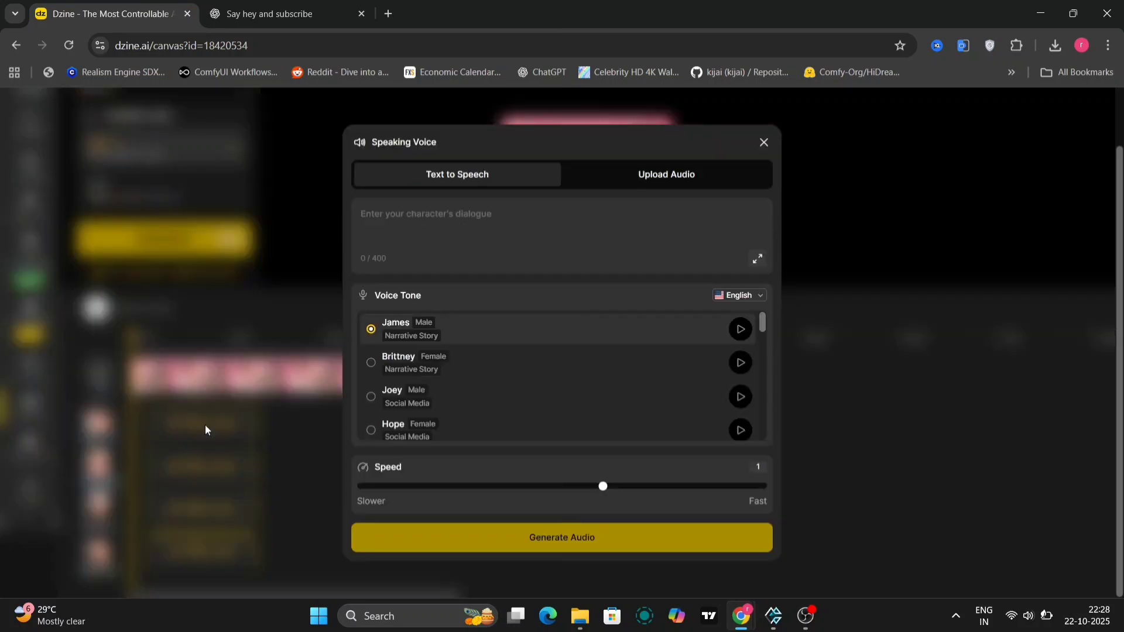
pyautogui.click(373, 363)
pyautogui.click(745, 363)
pyautogui.click(667, 538)
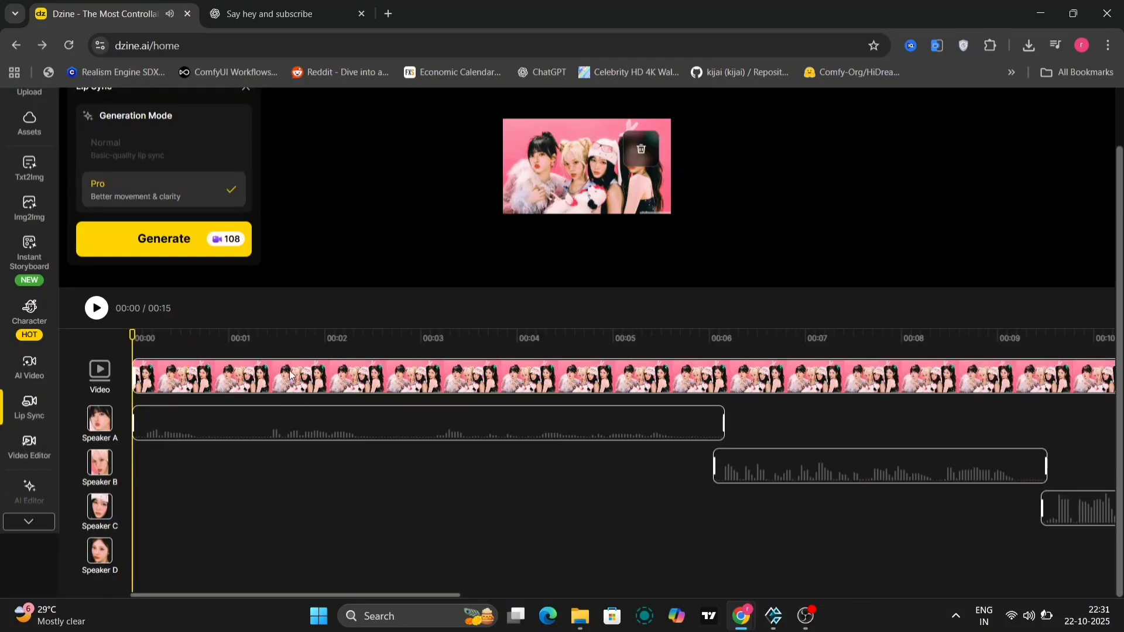
# Review the timeline and submit the group lip-sync generation in Pro mode
pyautogui.moveTo(209, 493)
pyautogui.hscroll(5, 636, 511)
pyautogui.hscroll(-5, 636, 511)
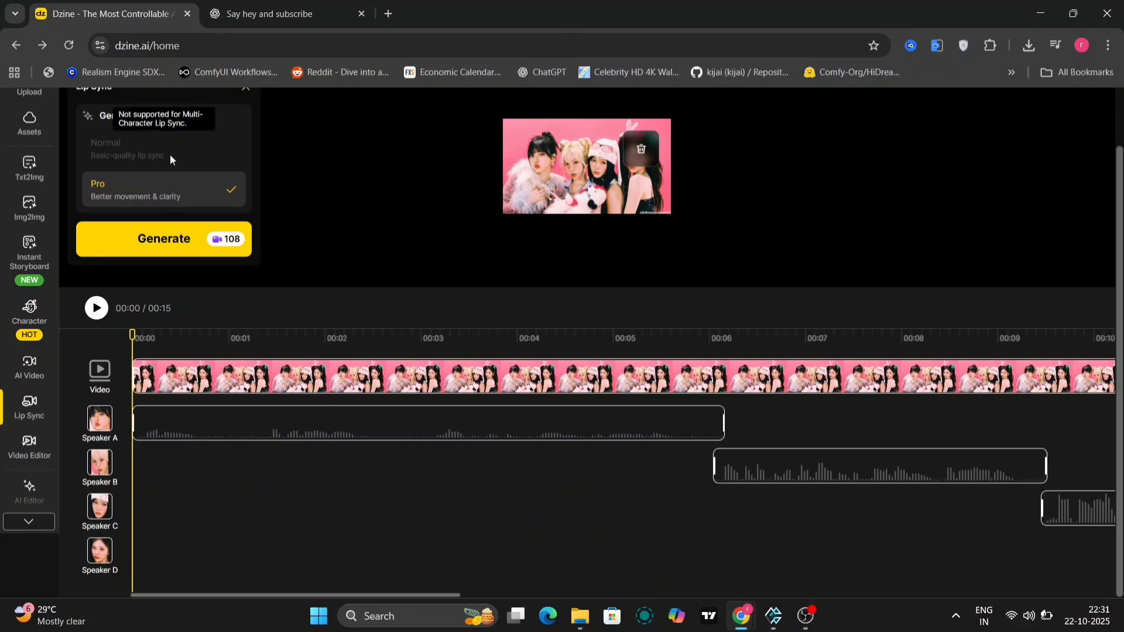
pyautogui.click(179, 244)
# Play, pause and resume the four-speaker lip-sync video, then download it as an MP4
pyautogui.scroll(1, 454, 266)
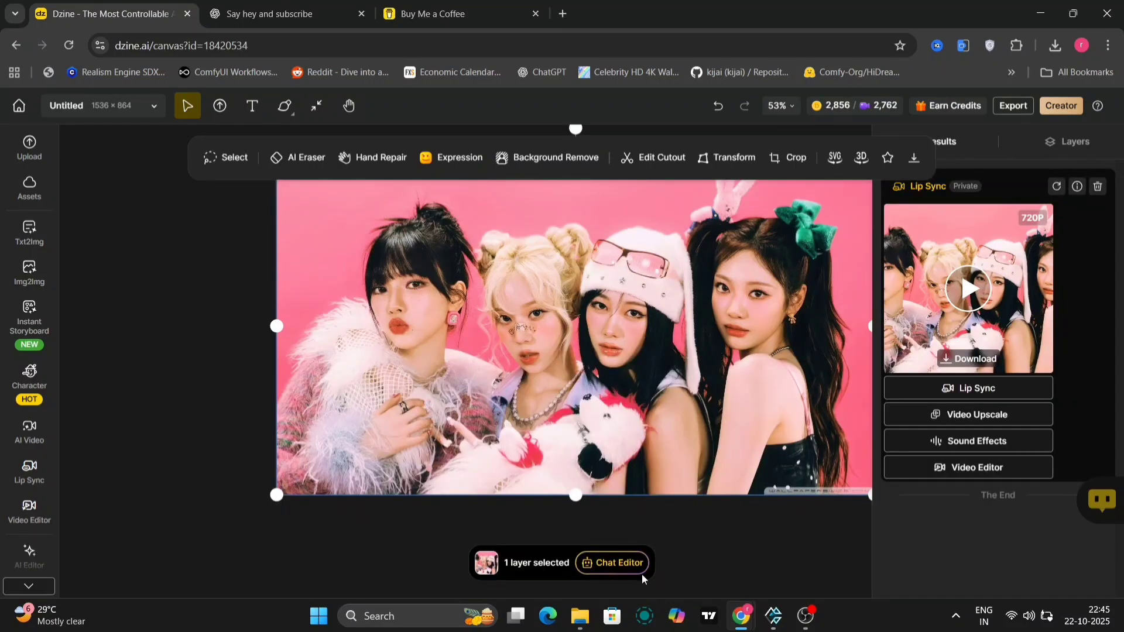
pyautogui.click(968, 290)
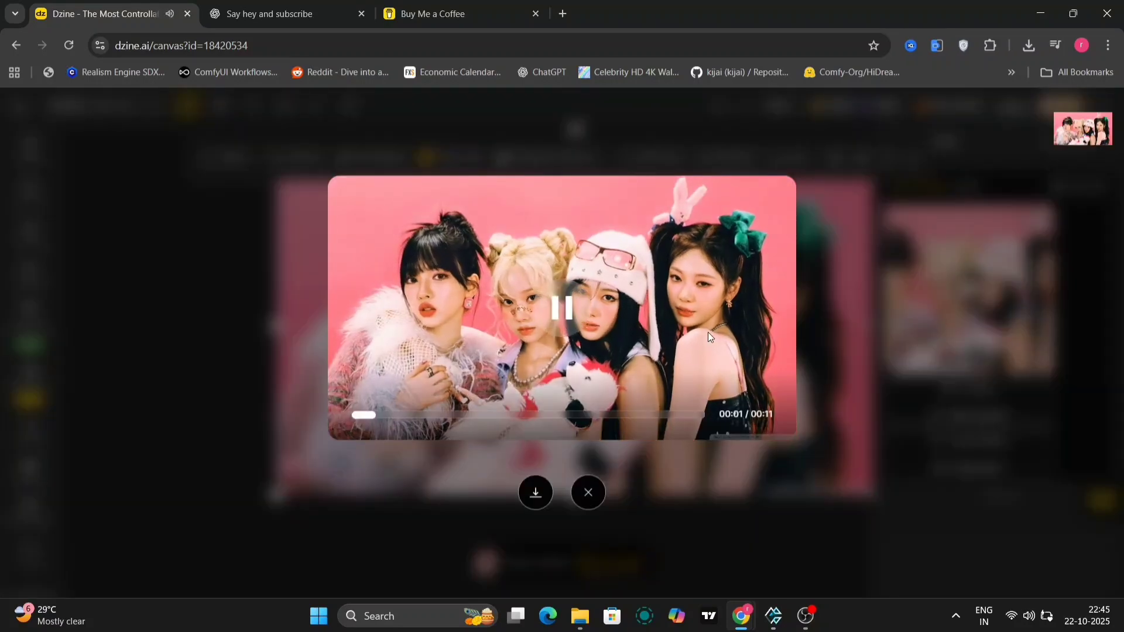
pyautogui.click(574, 316)
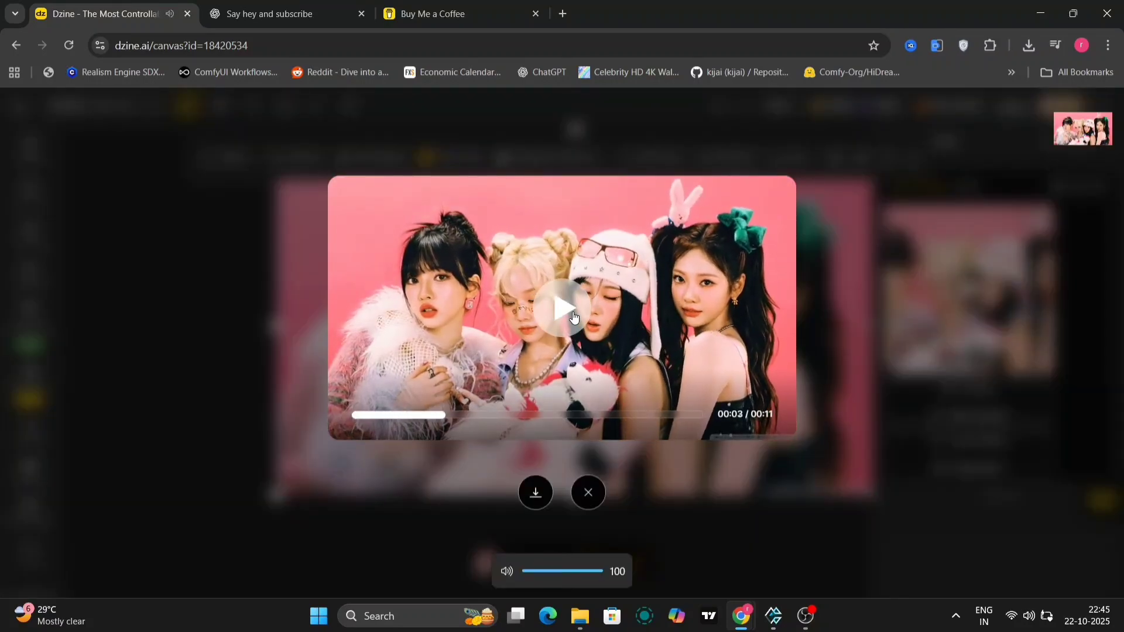
pyautogui.click(574, 316)
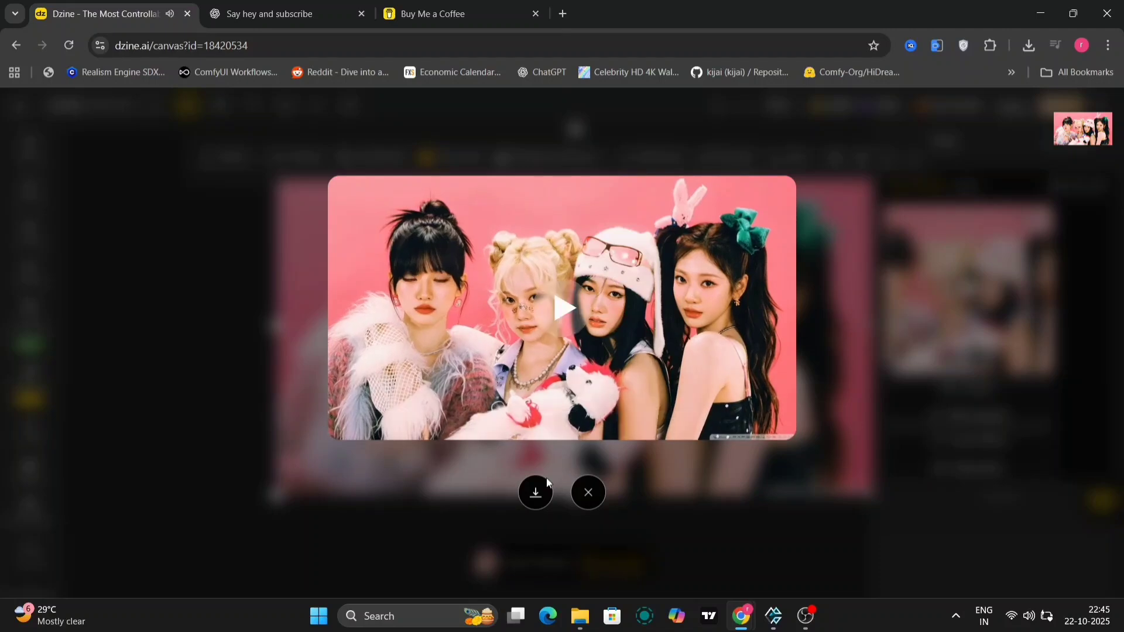
pyautogui.click(534, 494)
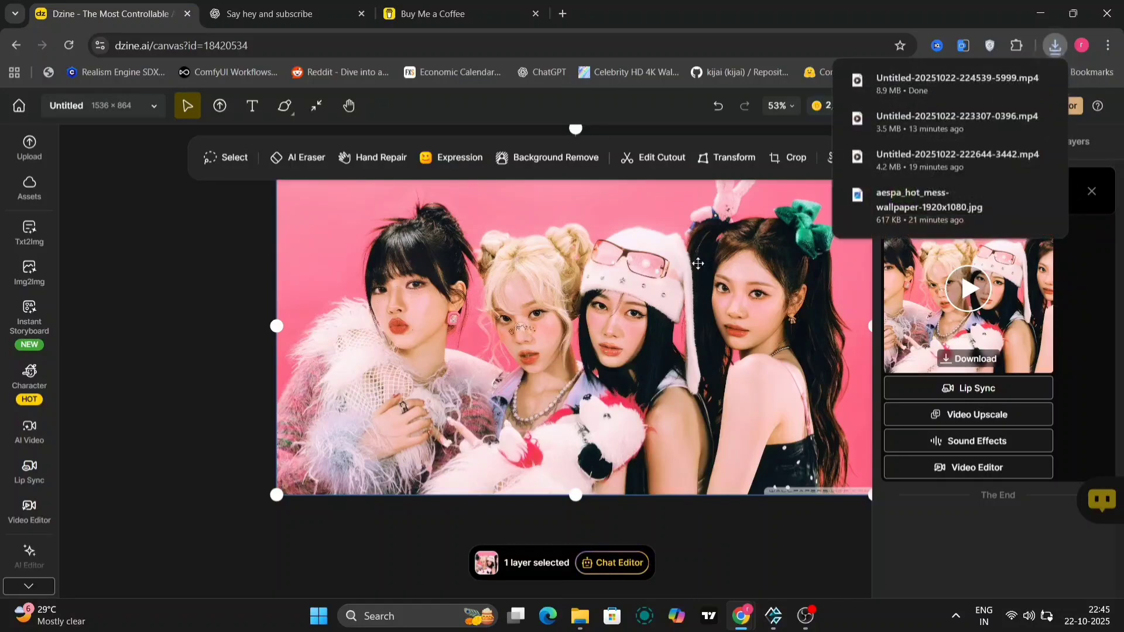
# Remove the green tie from the girl on the right with a Nano Banana Chat Editor edit
pyautogui.click(793, 522)
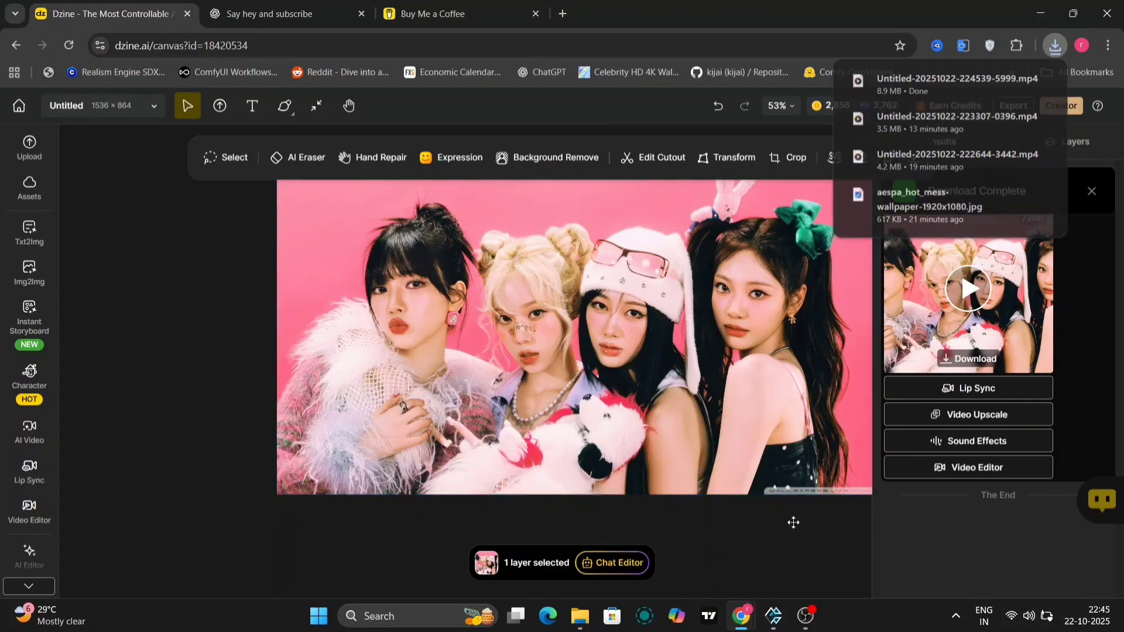
pyautogui.click(762, 275)
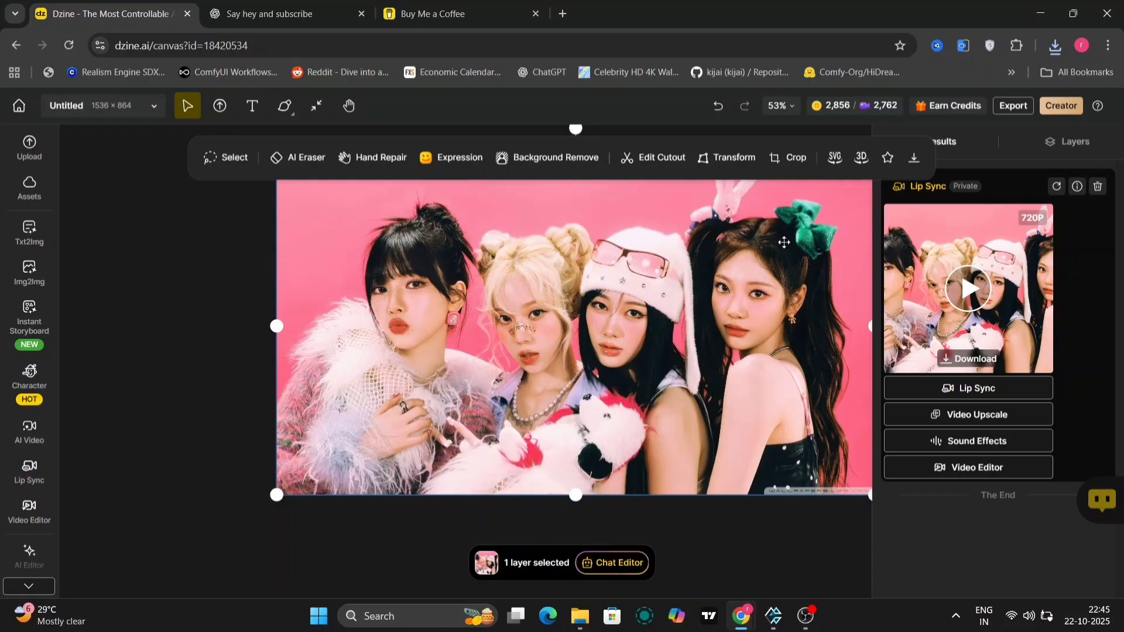
pyautogui.click(616, 562)
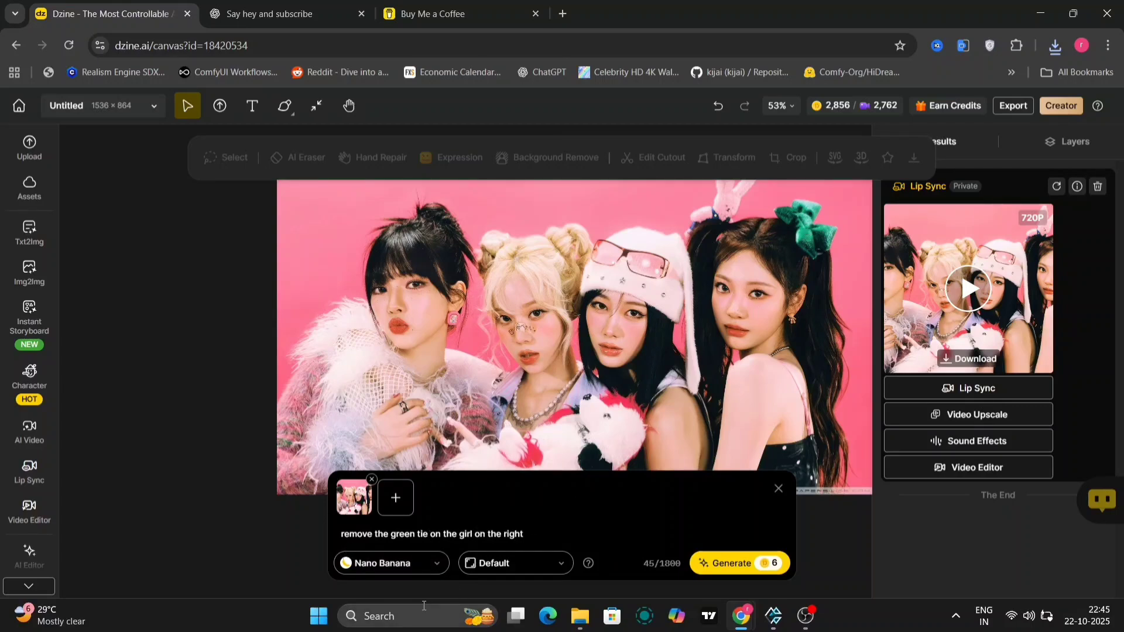
pyautogui.click(413, 564)
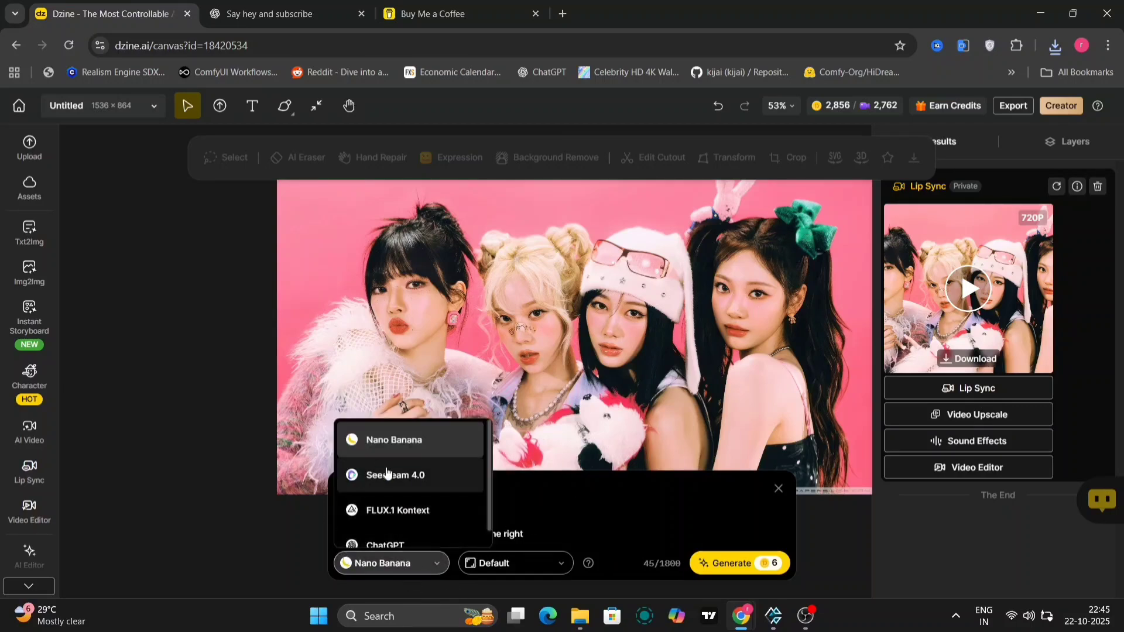
pyautogui.click(420, 443)
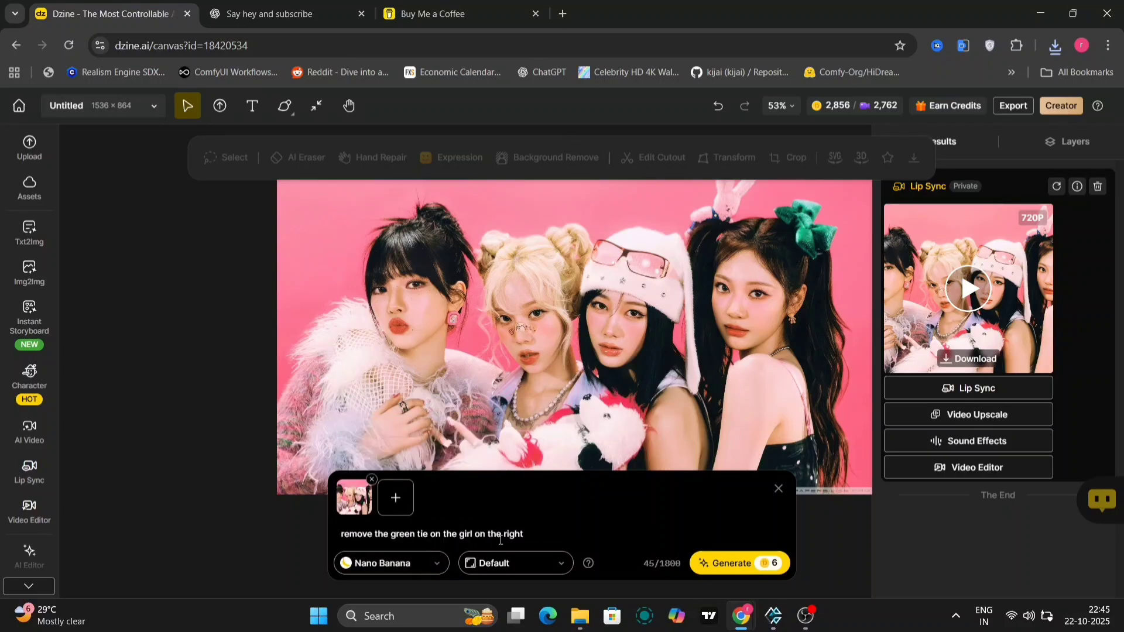
pyautogui.click(732, 563)
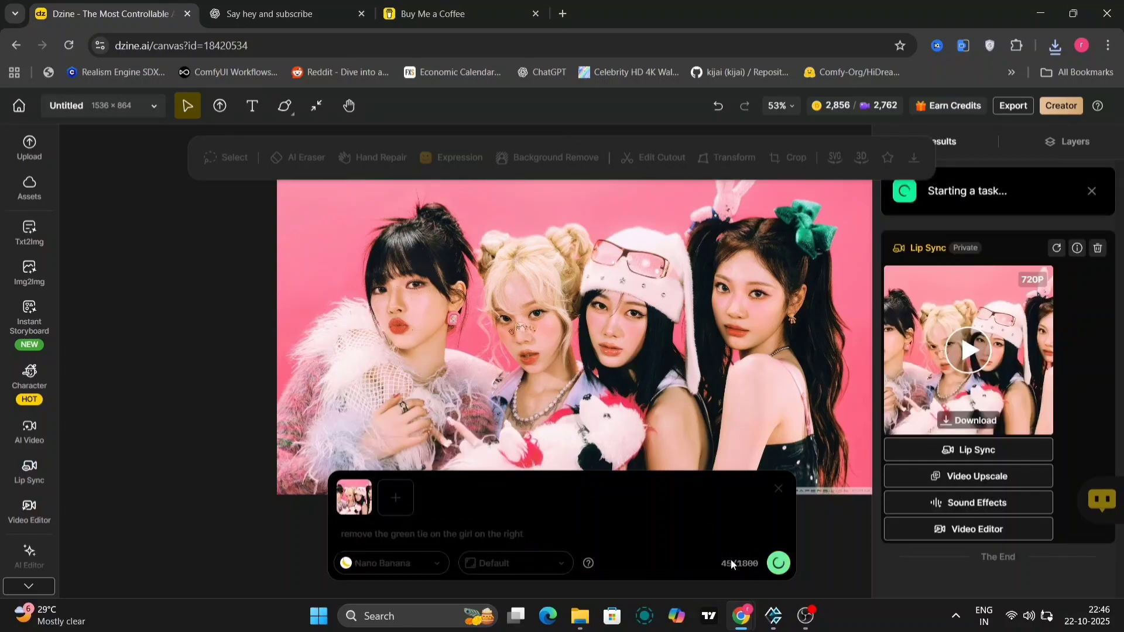
pyautogui.click(779, 490)
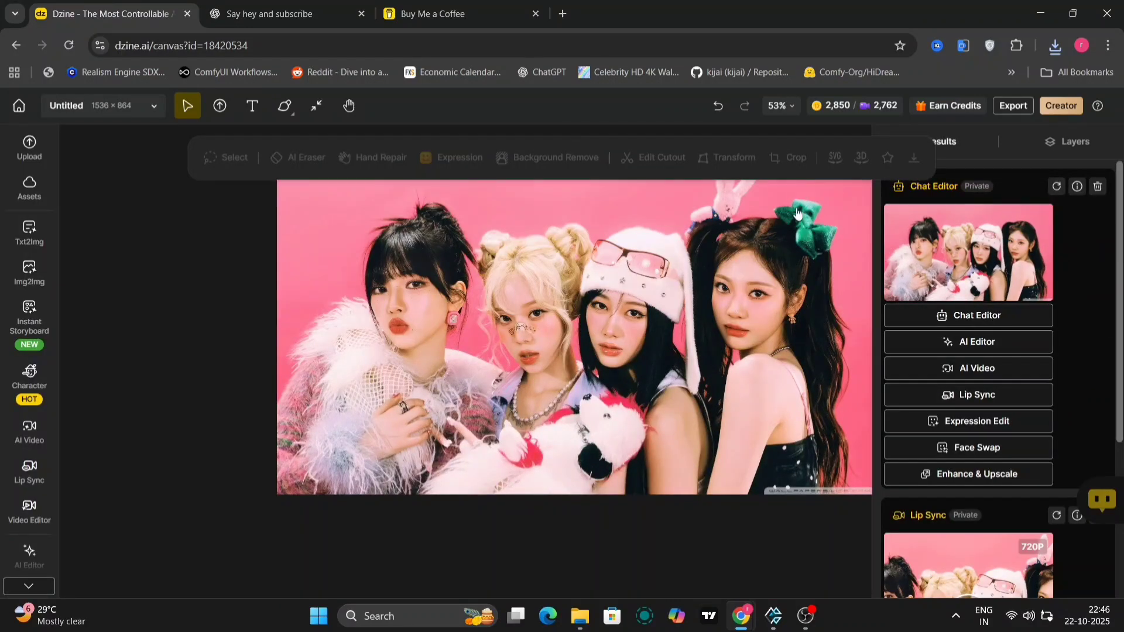
# Download the tie-free edit as a 2x upscaled PNG
pyautogui.moveTo(1005, 247)
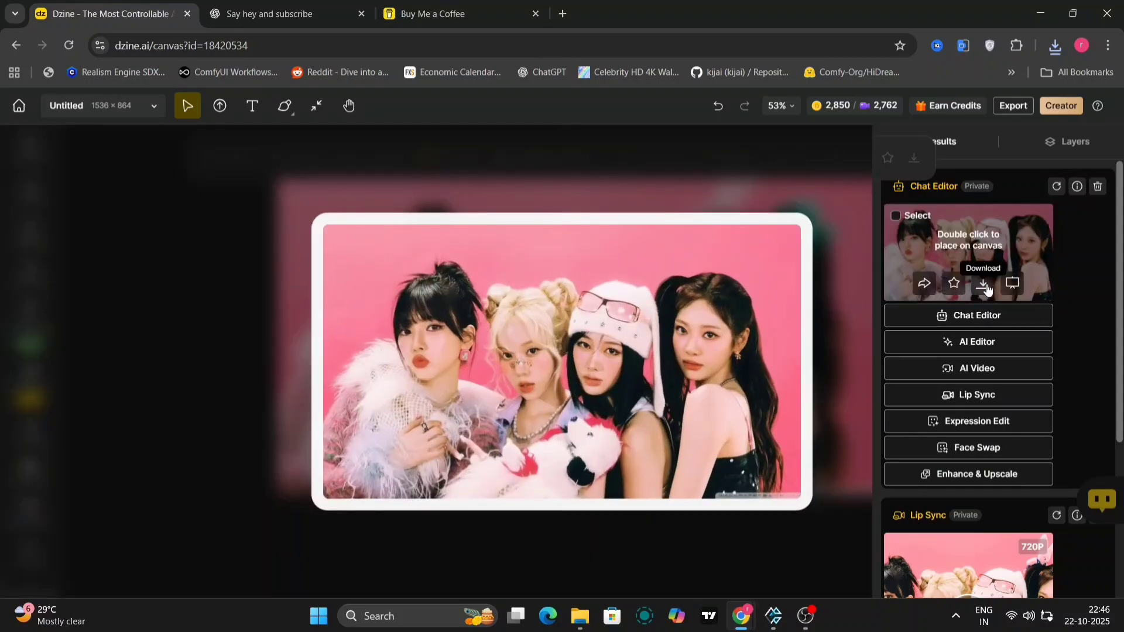
pyautogui.click(984, 284)
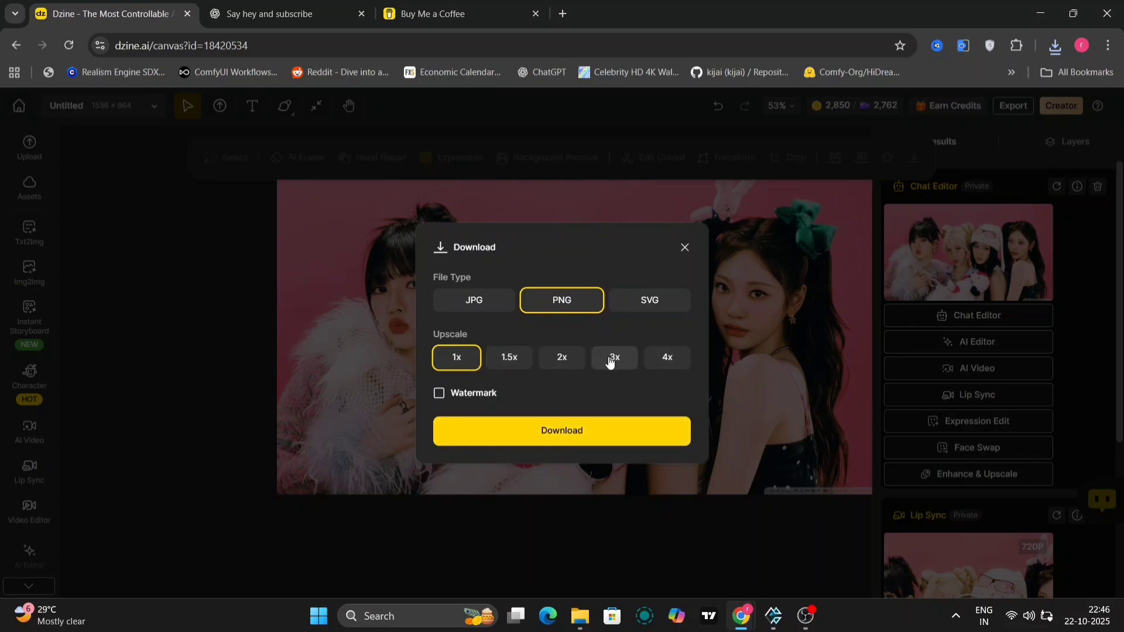
pyautogui.click(550, 369)
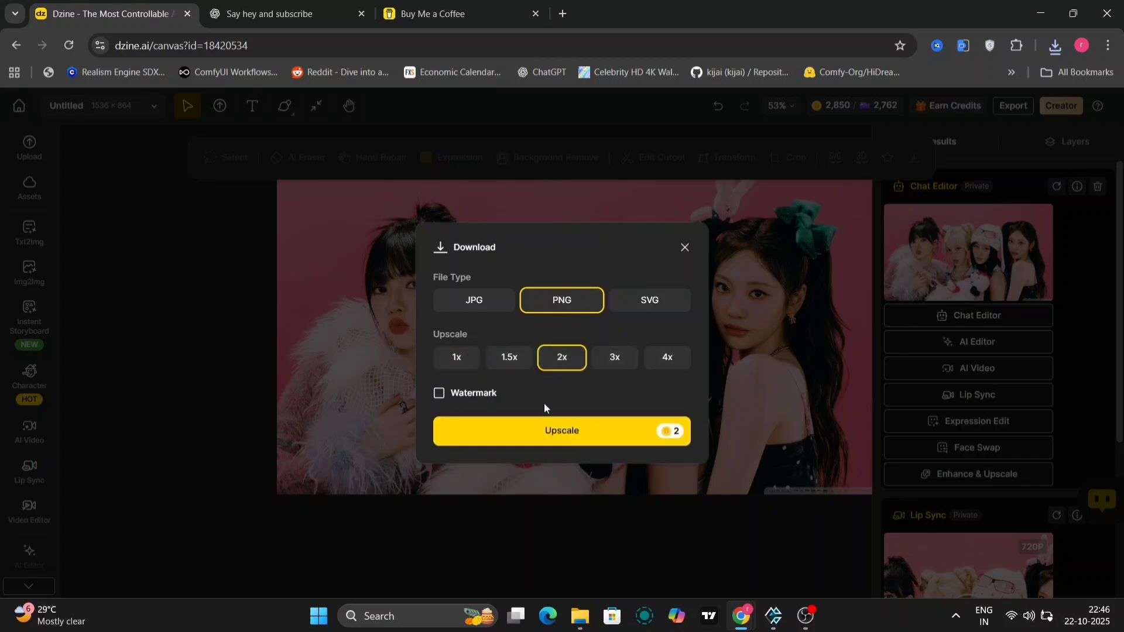
pyautogui.click(545, 432)
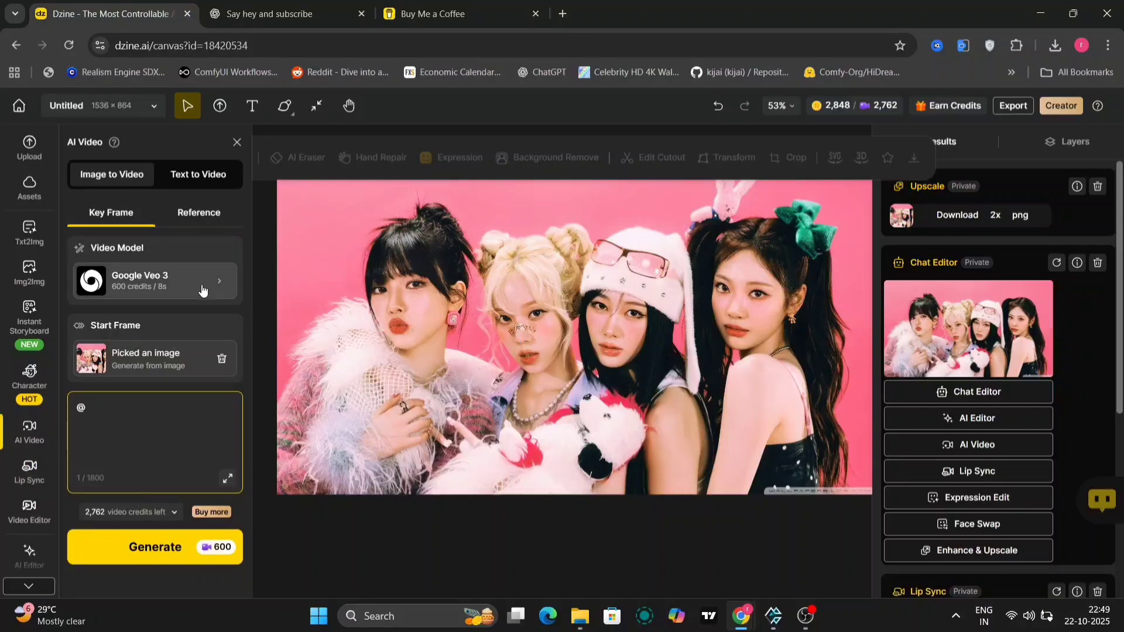
# Generate a Google Veo 3 clip from the pasted prompt giving each woman a spoken line
pyautogui.click(202, 289)
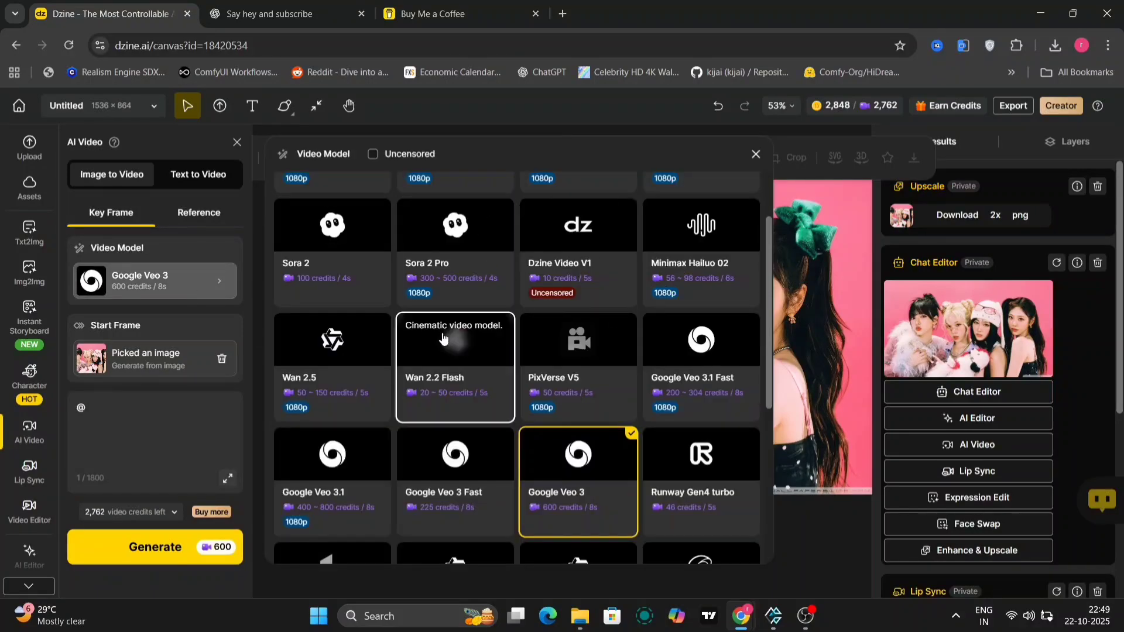
pyautogui.scroll(-2, 687, 411)
pyautogui.scroll(-2, 687, 412)
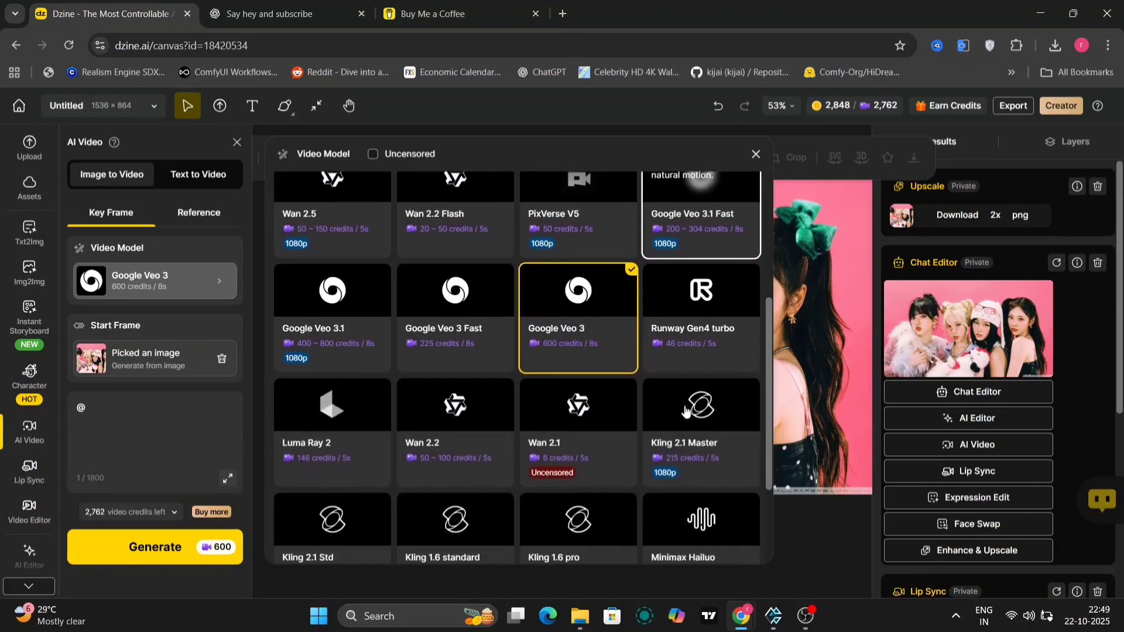
pyautogui.click(826, 544)
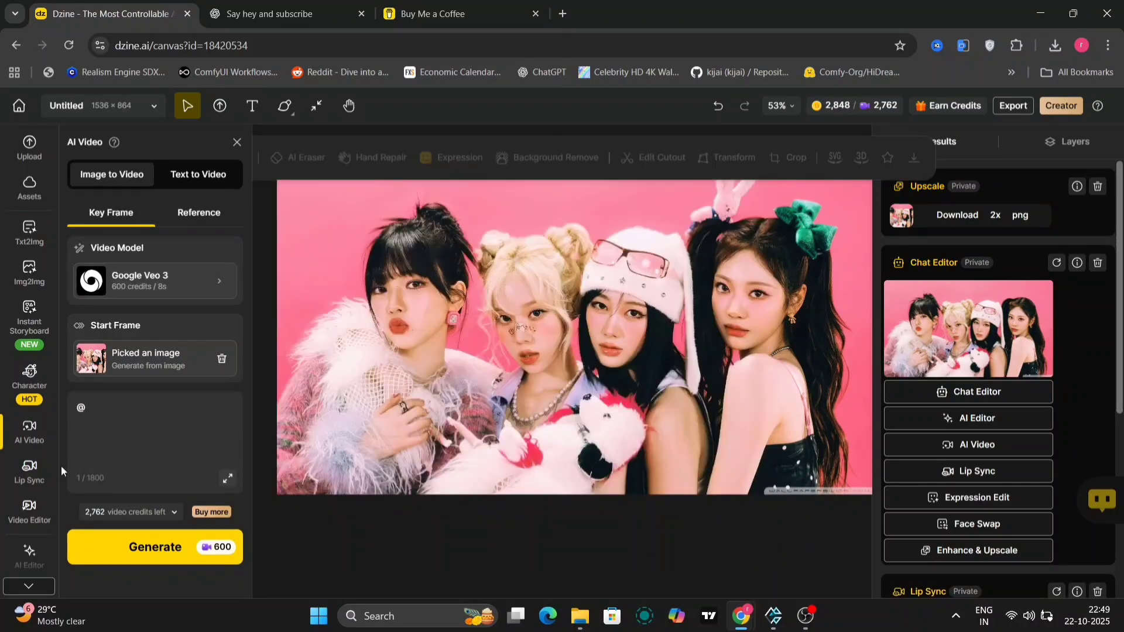
pyautogui.click(124, 412)
pyautogui.press('BackSpace')
pyautogui.write('Four stylish women pose in front of a pink background. Each says one quick line: 1️⃣ "Hey guys!" 2️⃣ "Hope you\'re all good!" 3️⃣ "Like and subscribe!" 4️⃣ "To AI Verse!" Bright lighting, smooth camera pan, upbeat energy, pop-style vibe.')
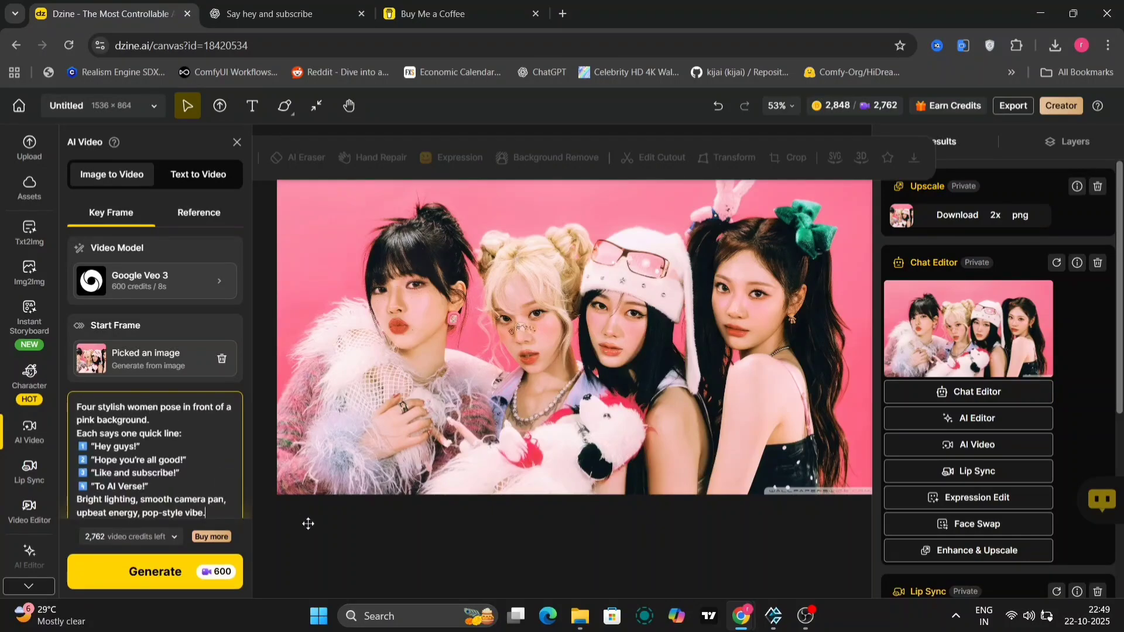
pyautogui.click(187, 567)
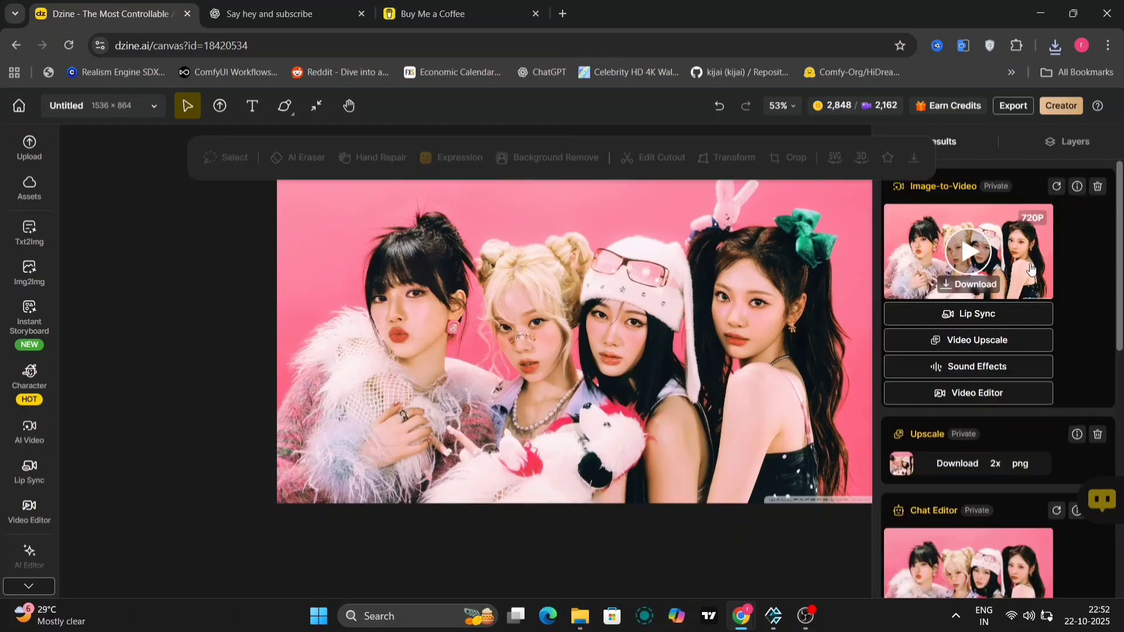
# Preview the Veo 3 group clip and download it as a 4.6 MB MP4 file
pyautogui.click(1030, 264)
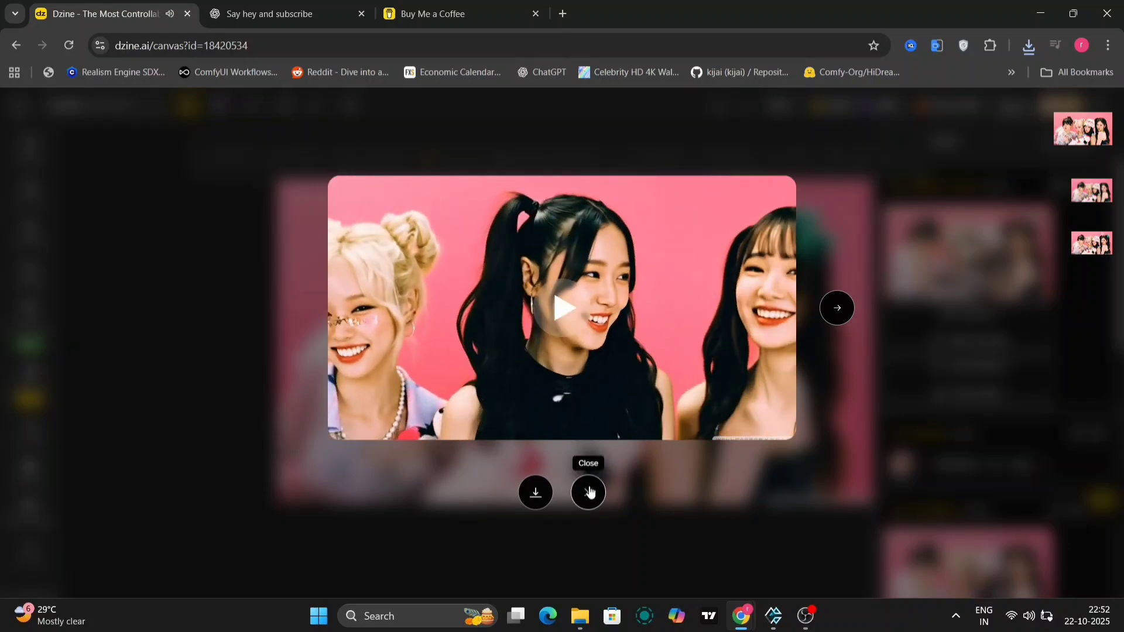
pyautogui.click(535, 492)
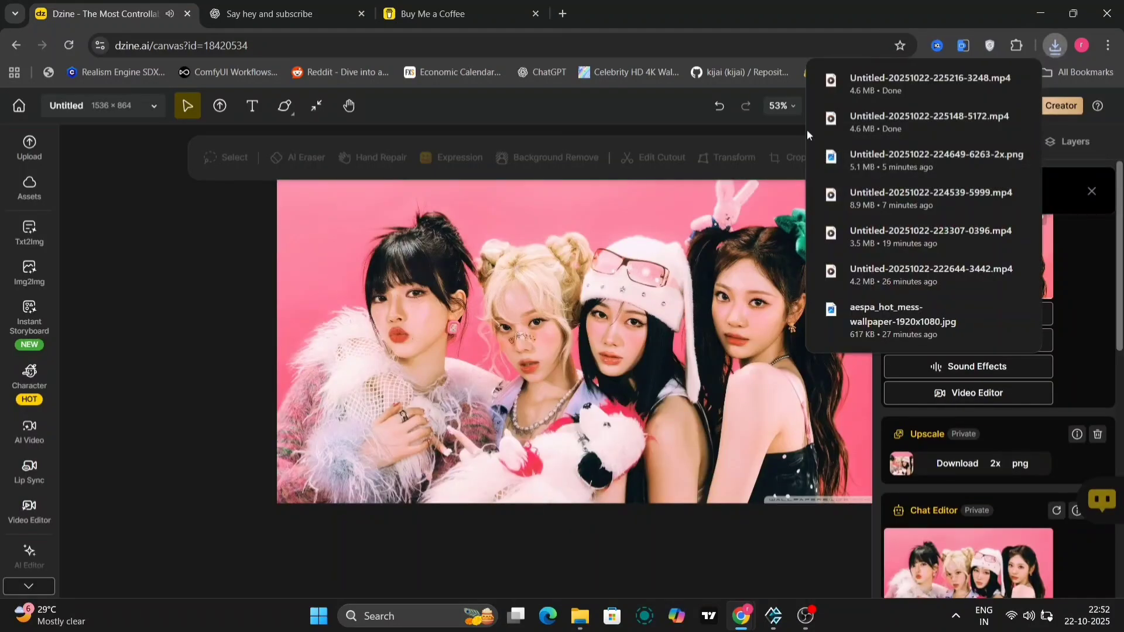
# Dismiss the downloads list, watch the Lip Sync mirror-selfie video, then close its preview
pyautogui.click(806, 541)
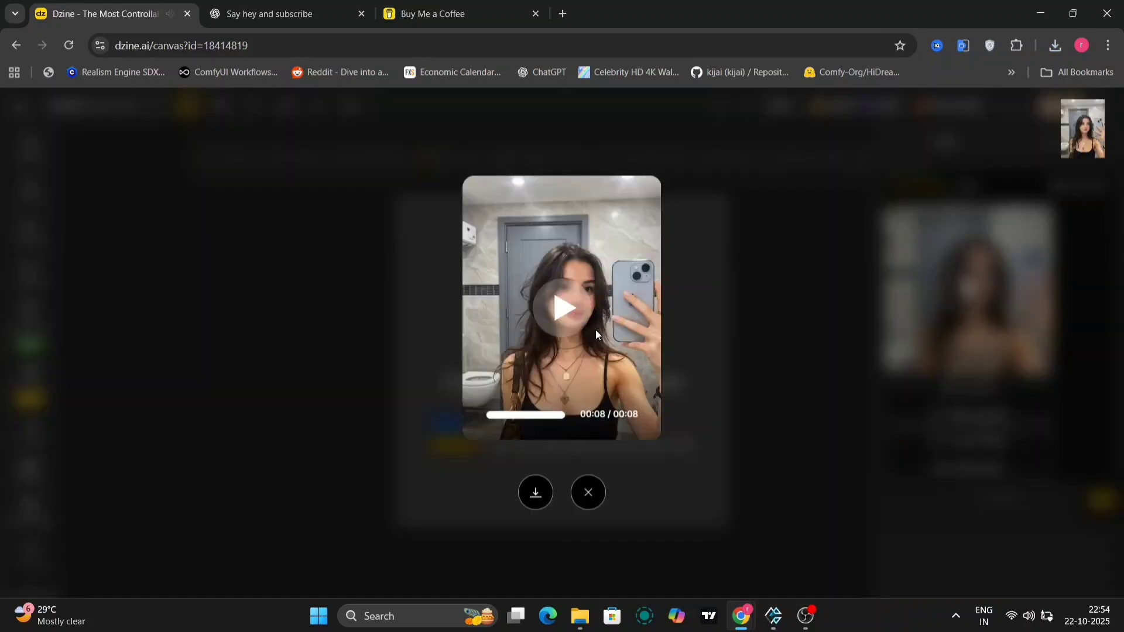
pyautogui.click(594, 331)
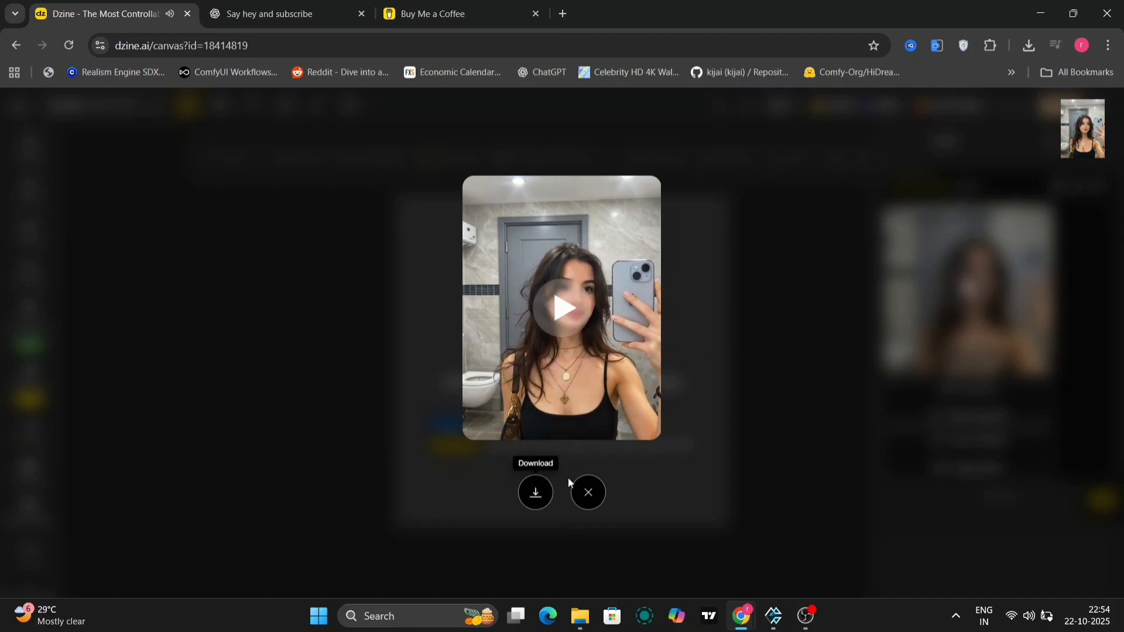
pyautogui.click(598, 492)
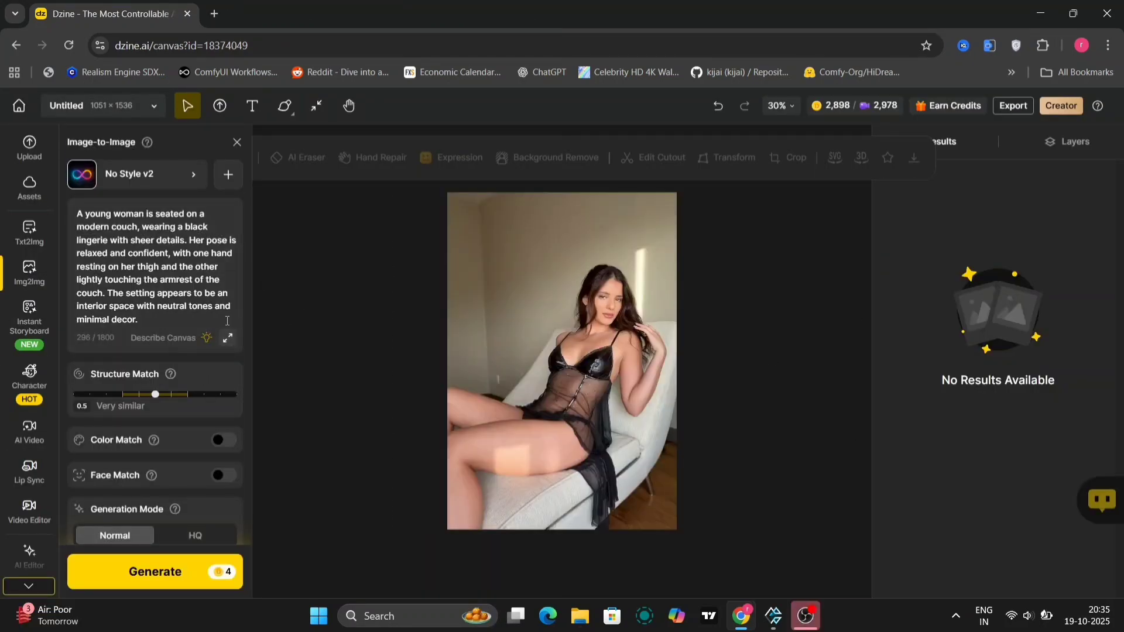
# Clear the prompt, auto-describe the canvas, enable Face Match with Color Match off, and select HQ
pyautogui.hotkey('ctrl', 'a')
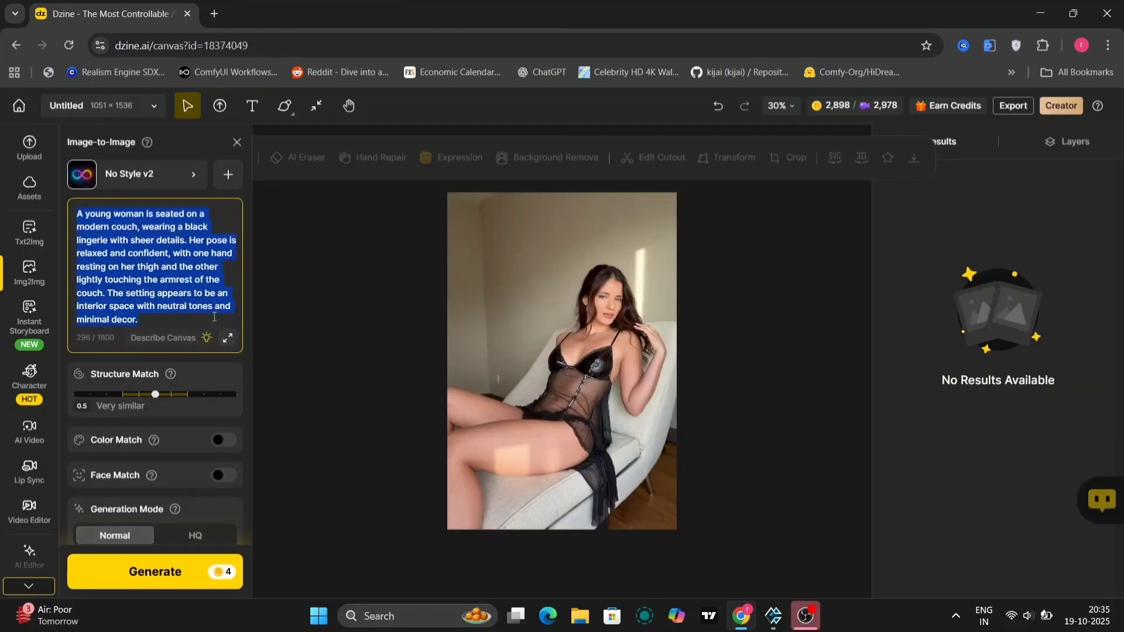
pyautogui.press('BackSpace')
pyautogui.click(343, 357)
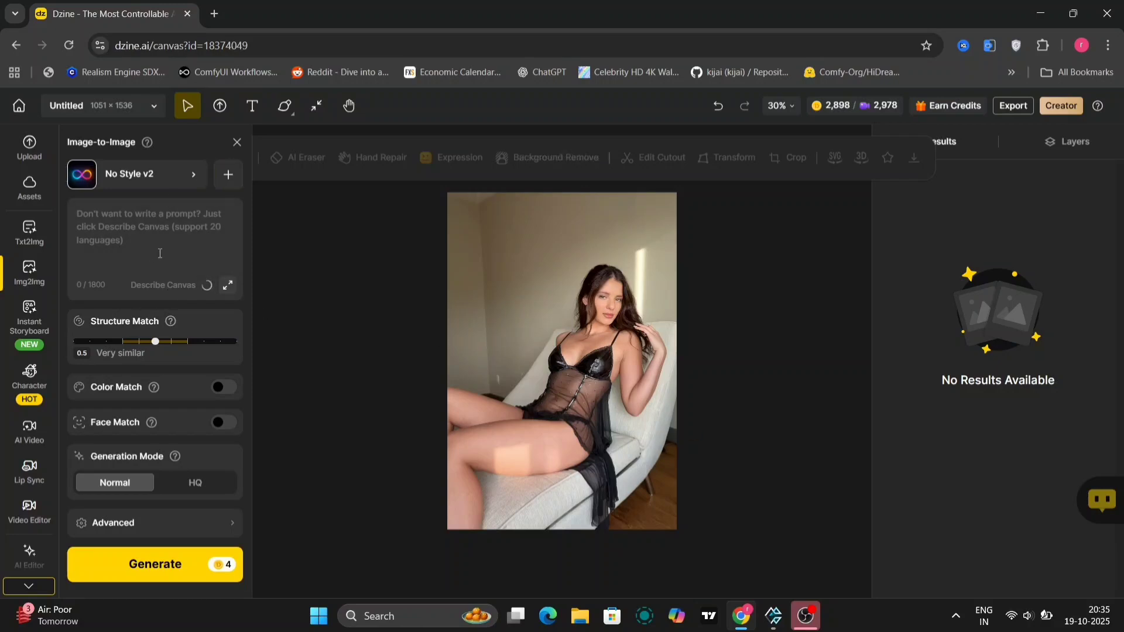
pyautogui.click(221, 424)
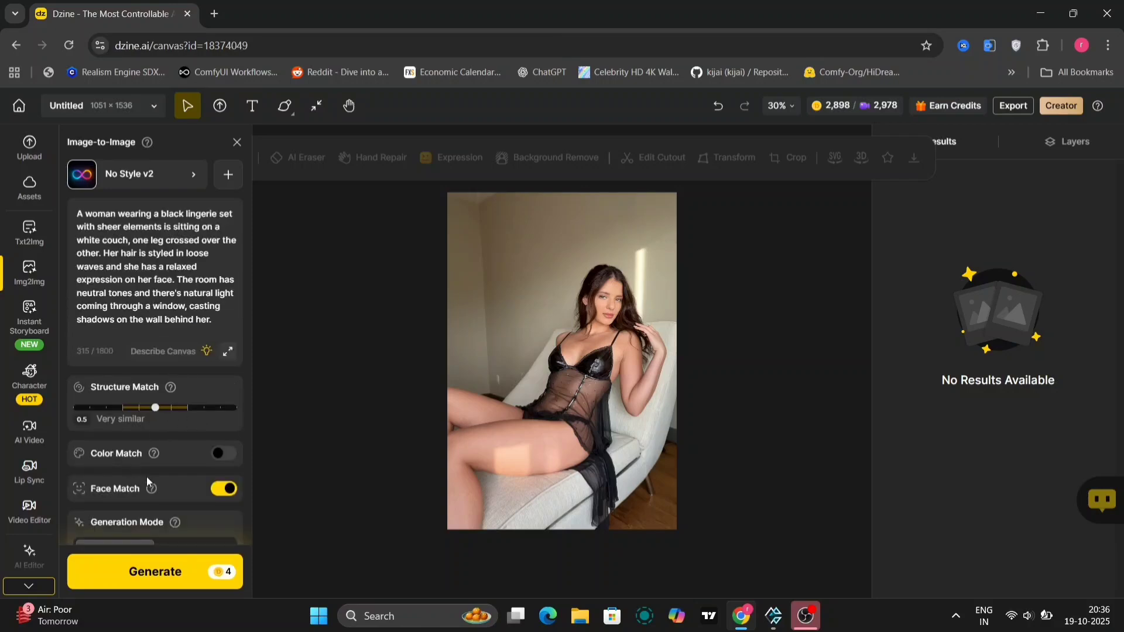
pyautogui.scroll(-1, 157, 478)
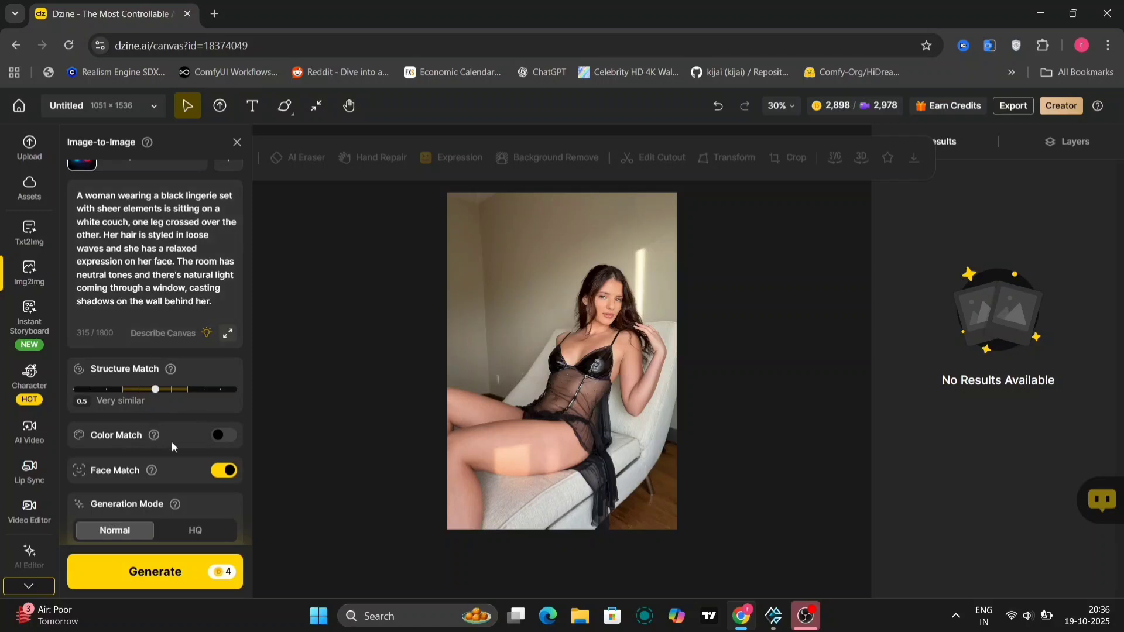
pyautogui.click(216, 436)
pyautogui.scroll(-1, 223, 410)
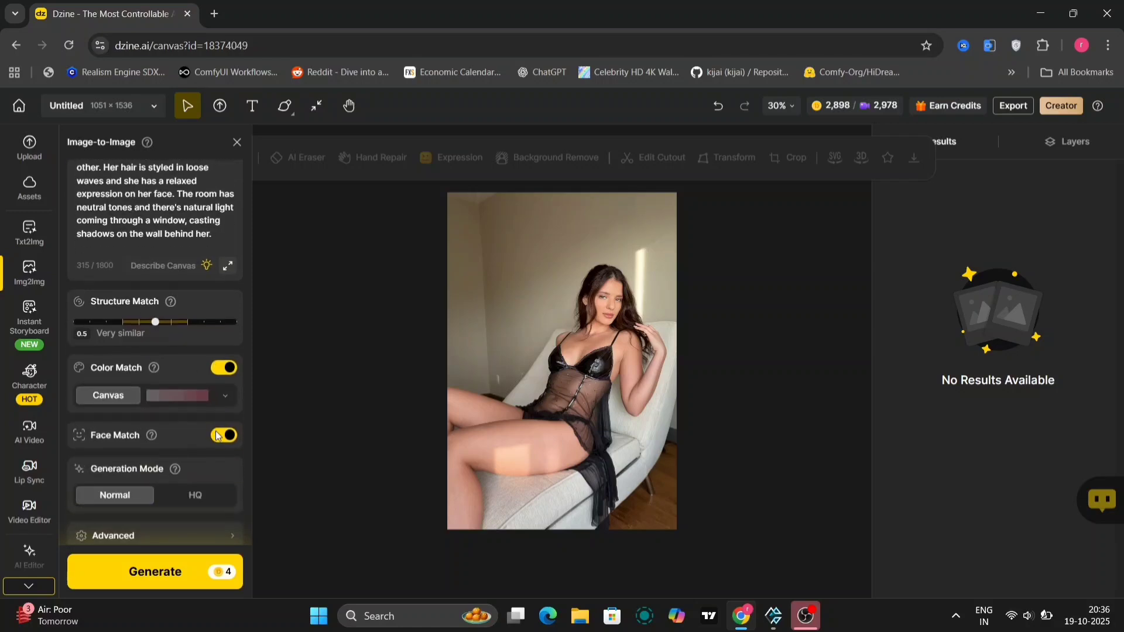
pyautogui.click(228, 367)
pyautogui.click(185, 499)
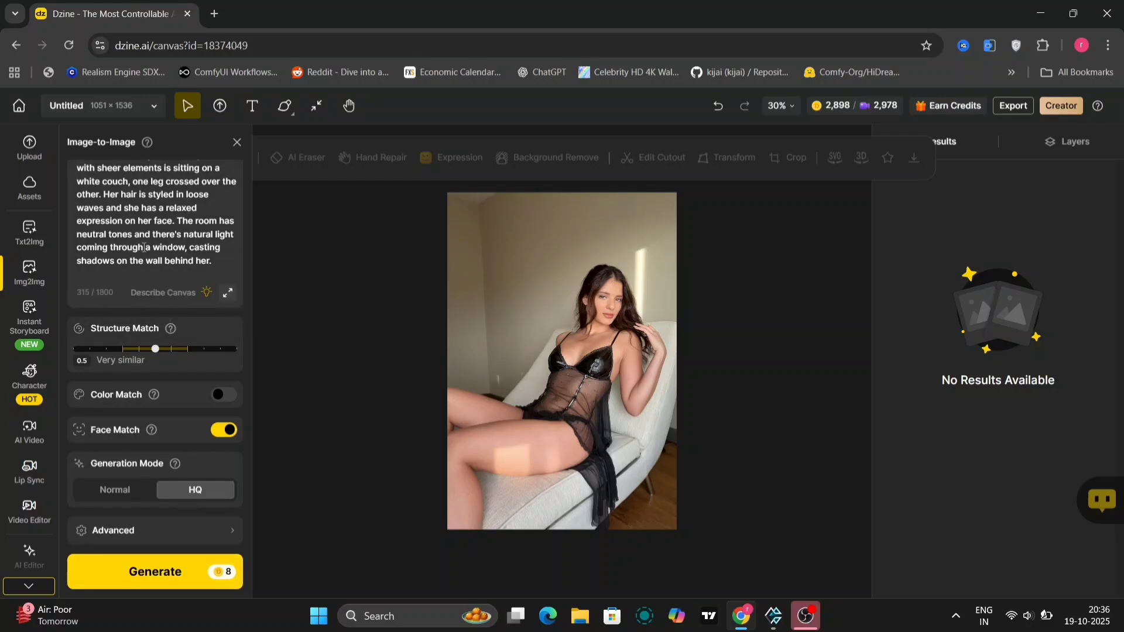
# Replace the prompt with the white-lace-robe city balcony at sunset description
pyautogui.hotkey('ctrl', 'a')
pyautogui.write('!')
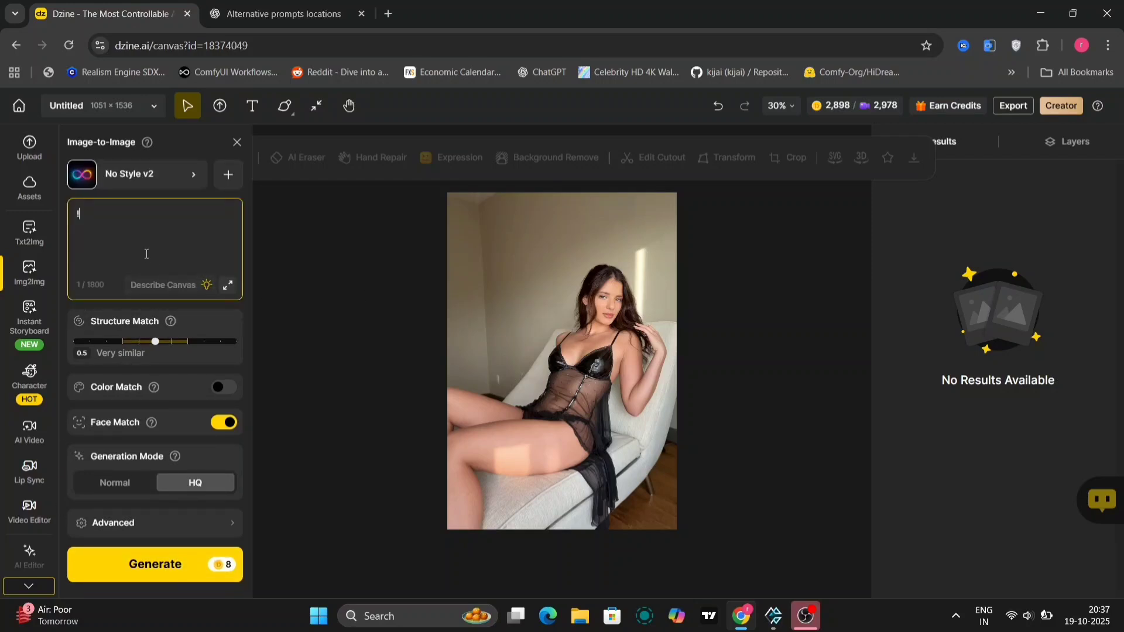
pyautogui.press('BackSpace')
pyautogui.write('A woman in a white lace robe is standing on a narrow balcony, one hand resting on the railing as she looks out over a quiet city street. Her hair moves slightly in the breeze, catching the orange tint of the evening sun. The light casts long, gentle shadows across the walls behind her.')
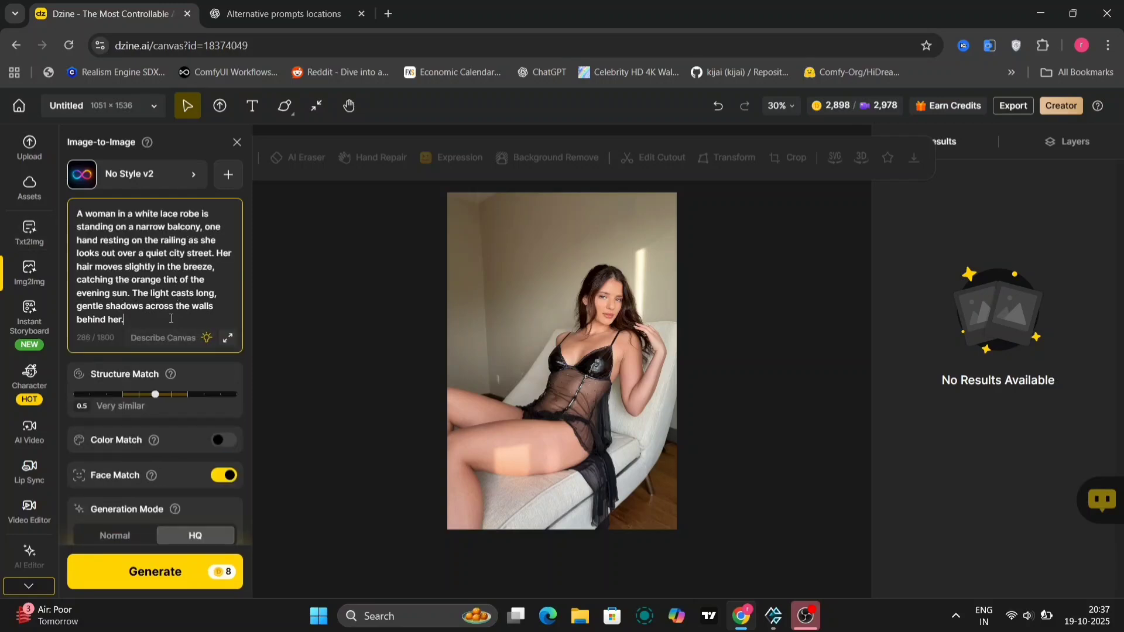
pyautogui.scroll(-1, 206, 411)
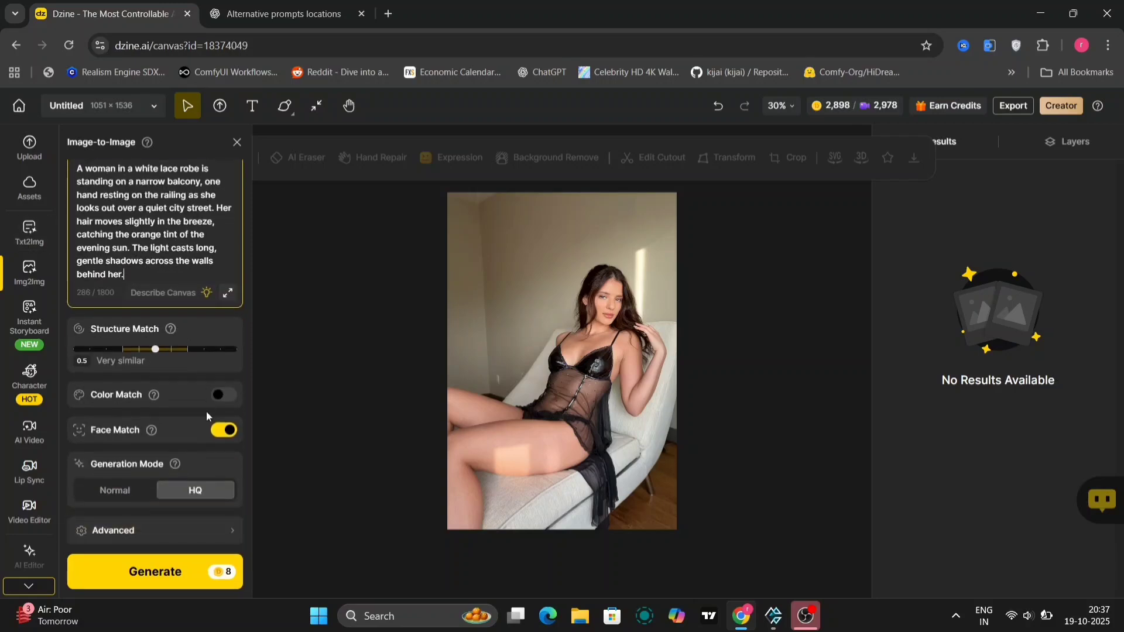
# Favourite and apply the Dzine Realistic v3 style, then generate the balcony images
pyautogui.click(170, 584)
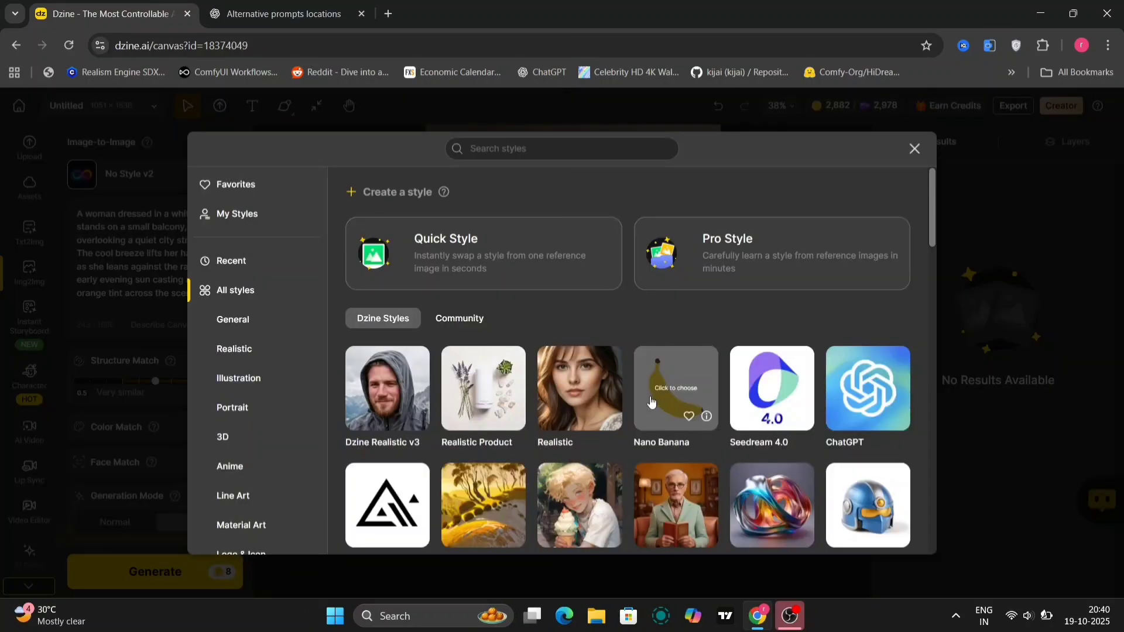
pyautogui.scroll(-5, 650, 402)
pyautogui.scroll(10, 650, 401)
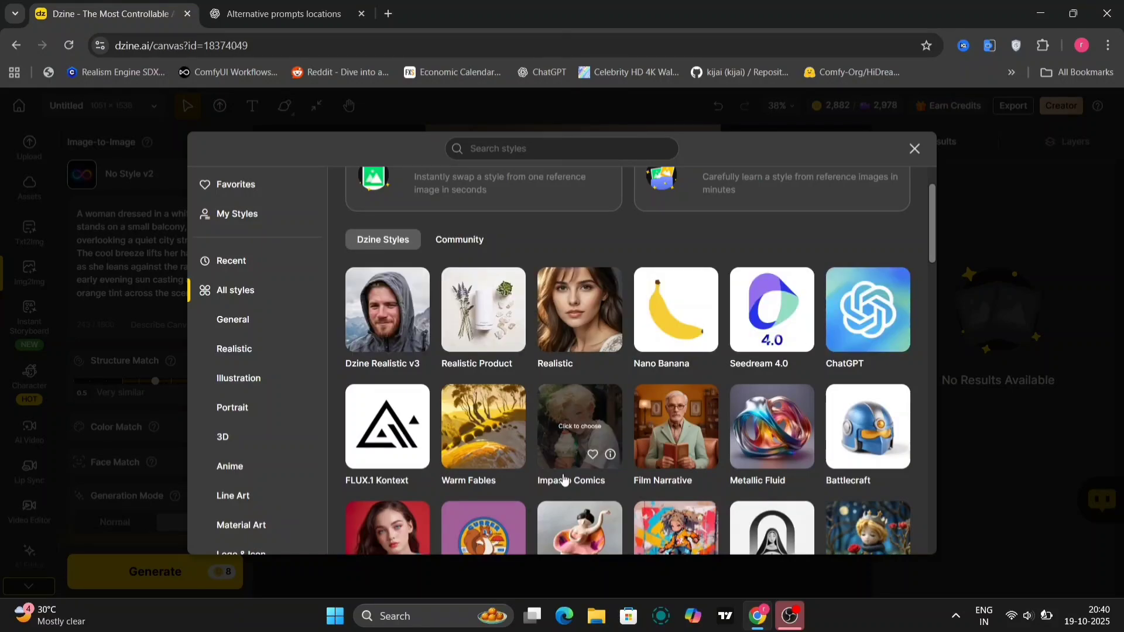
pyautogui.scroll(-3, 564, 478)
pyautogui.scroll(4, 401, 358)
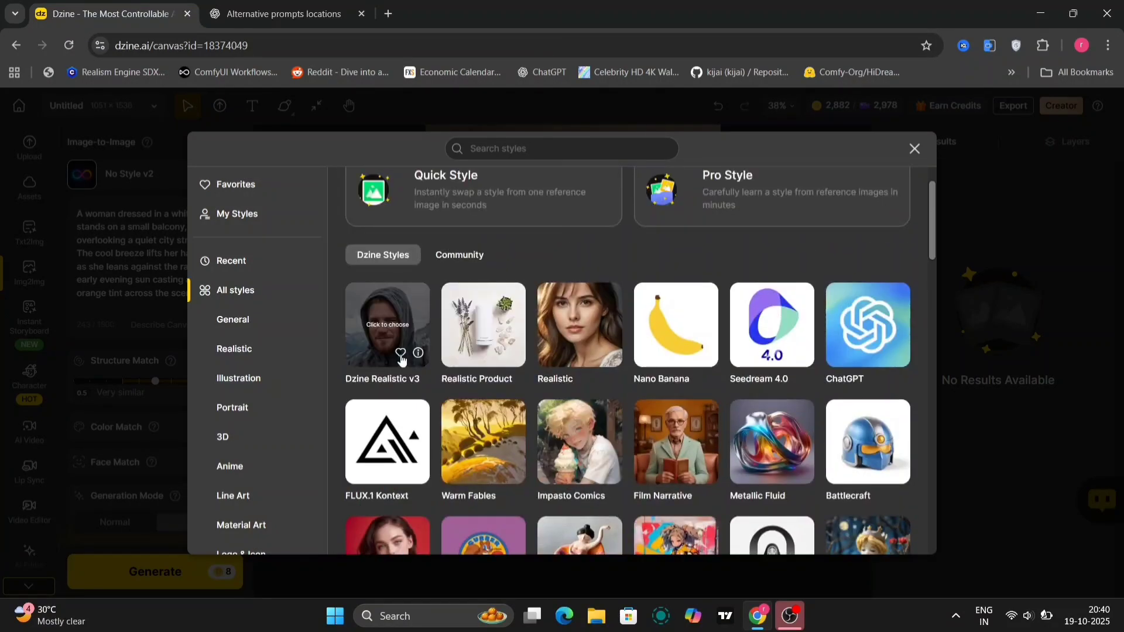
pyautogui.click(401, 353)
pyautogui.click(402, 322)
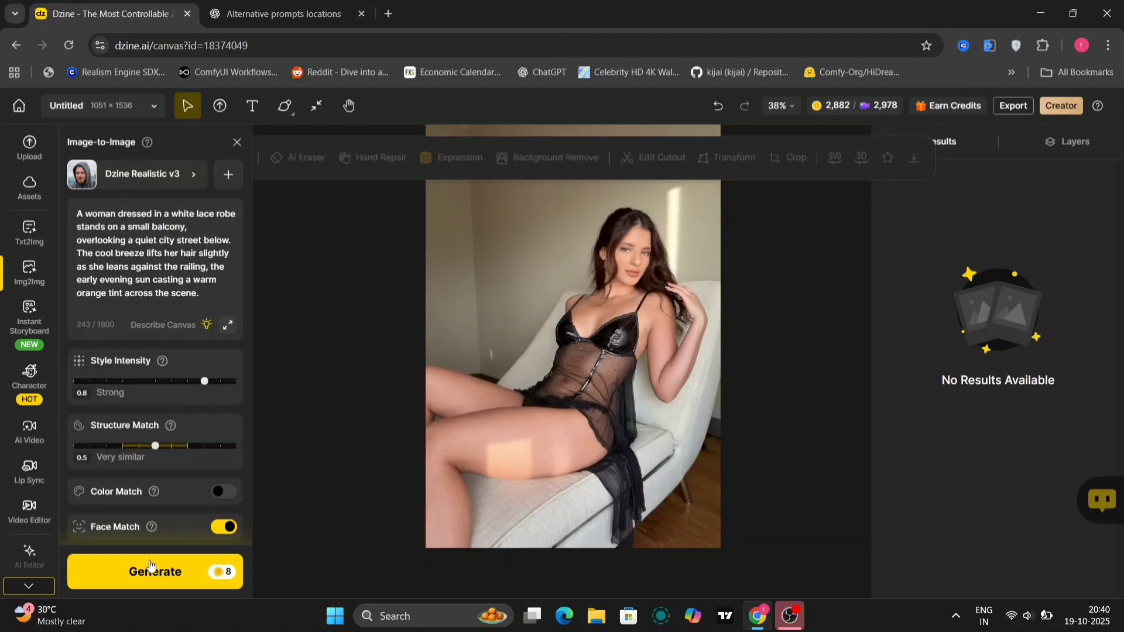
pyautogui.click(164, 573)
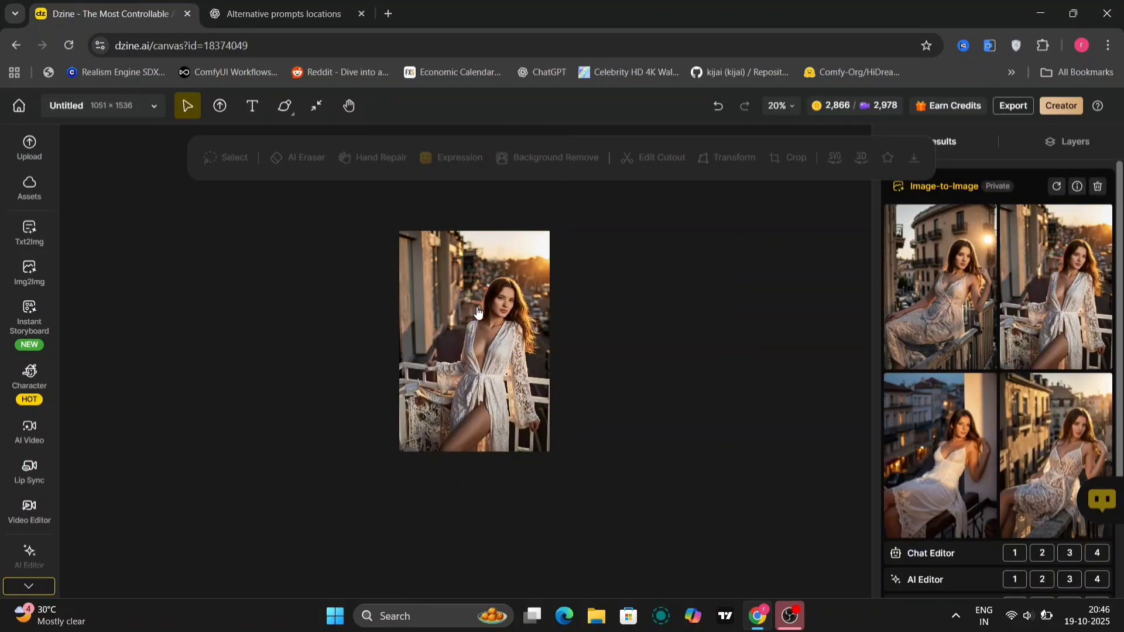
# Zoom the canvas and scroll the Results panel to review the four balcony portraits
pyautogui.scroll(5, 477, 312)
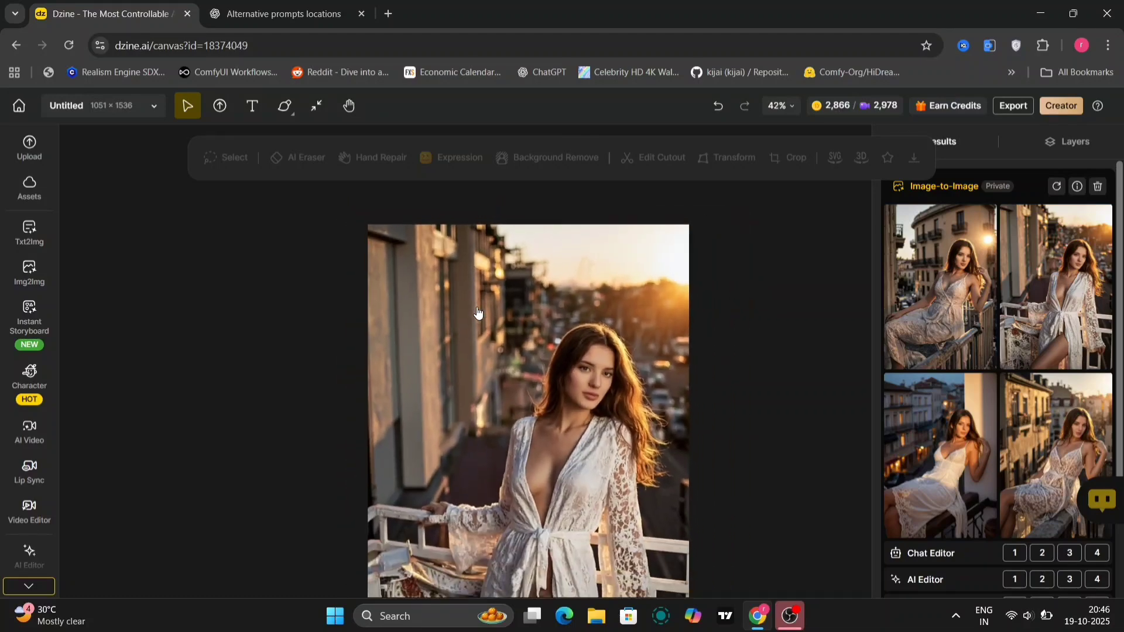
pyautogui.scroll(-1, 772, 416)
pyautogui.scroll(-3, 966, 421)
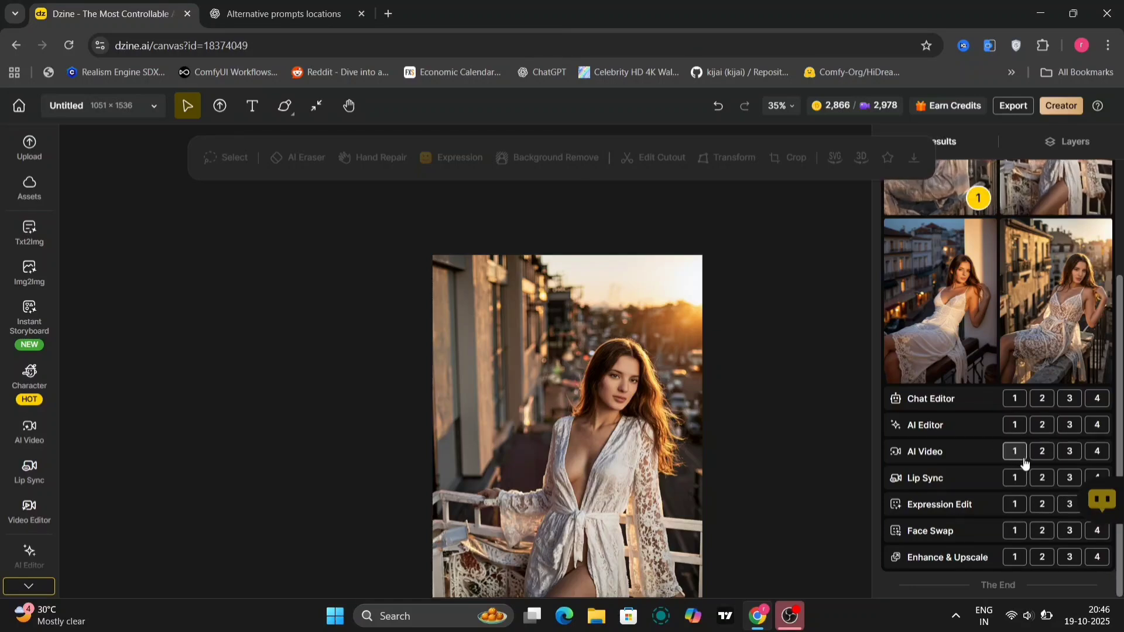
# Upscale the second balcony portrait 1.5x to JPG with Creative Mode enabled
pyautogui.click(1041, 556)
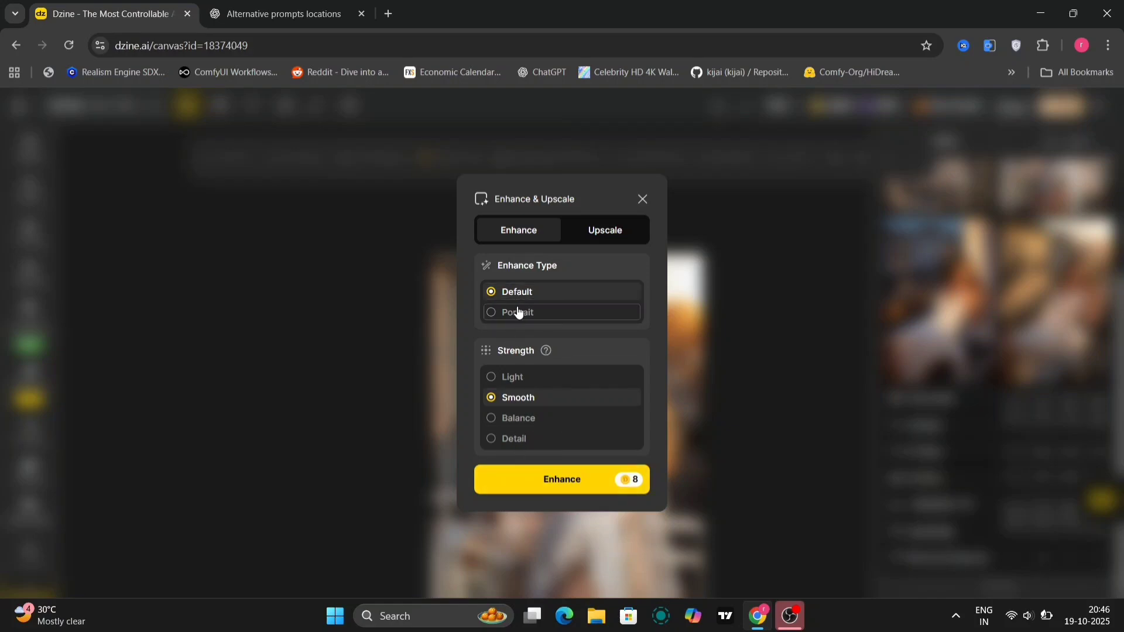
pyautogui.click(612, 231)
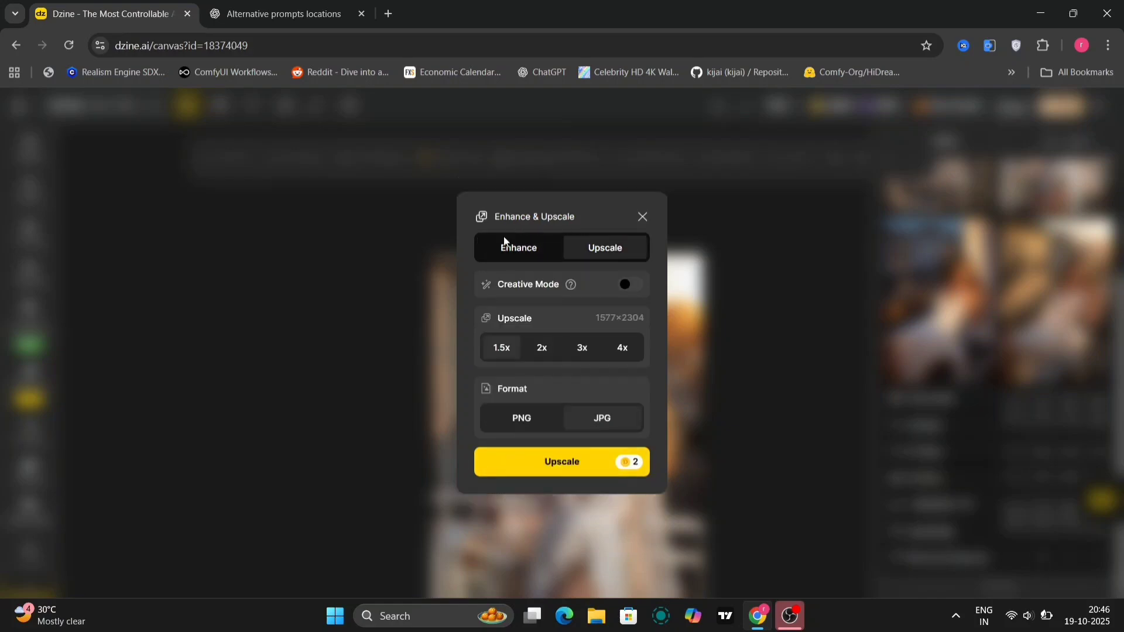
pyautogui.moveTo(568, 289)
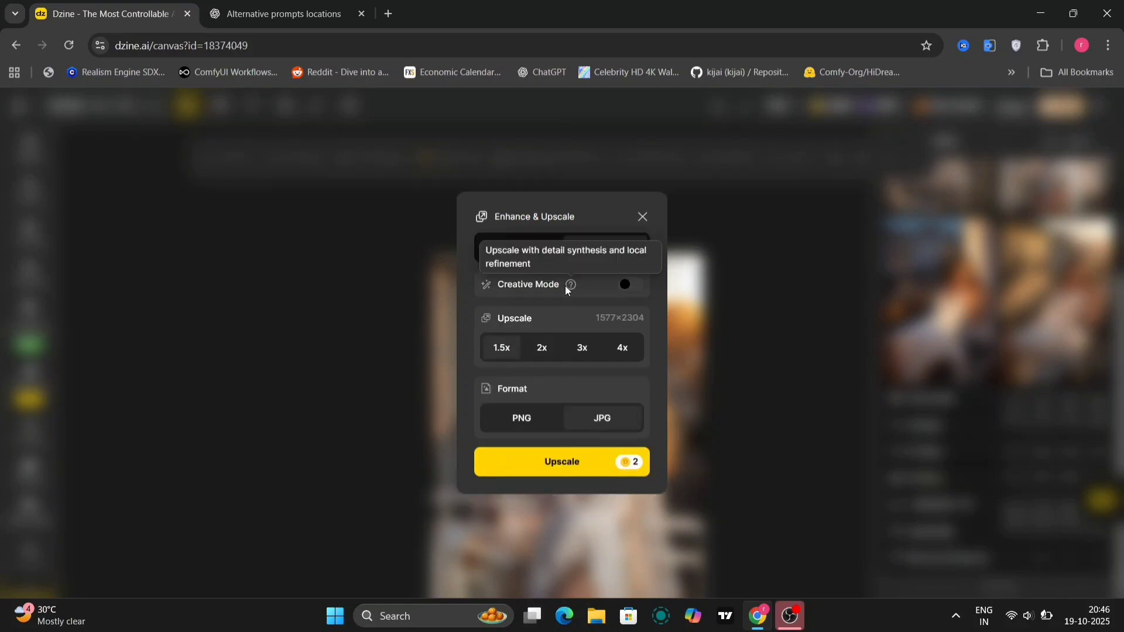
pyautogui.click(621, 289)
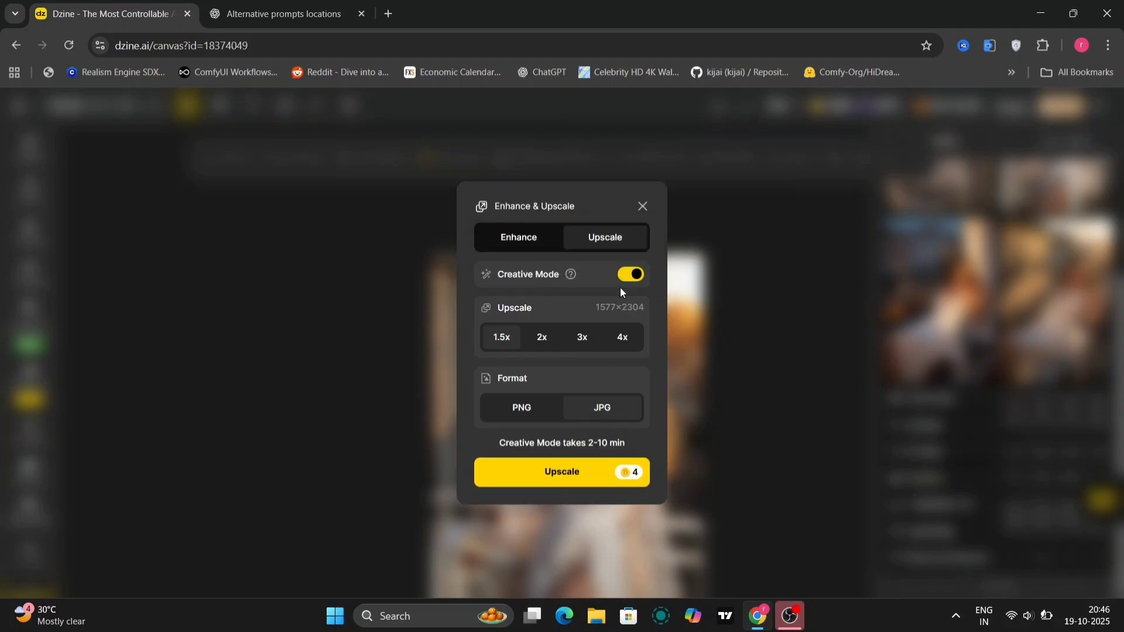
pyautogui.click(573, 473)
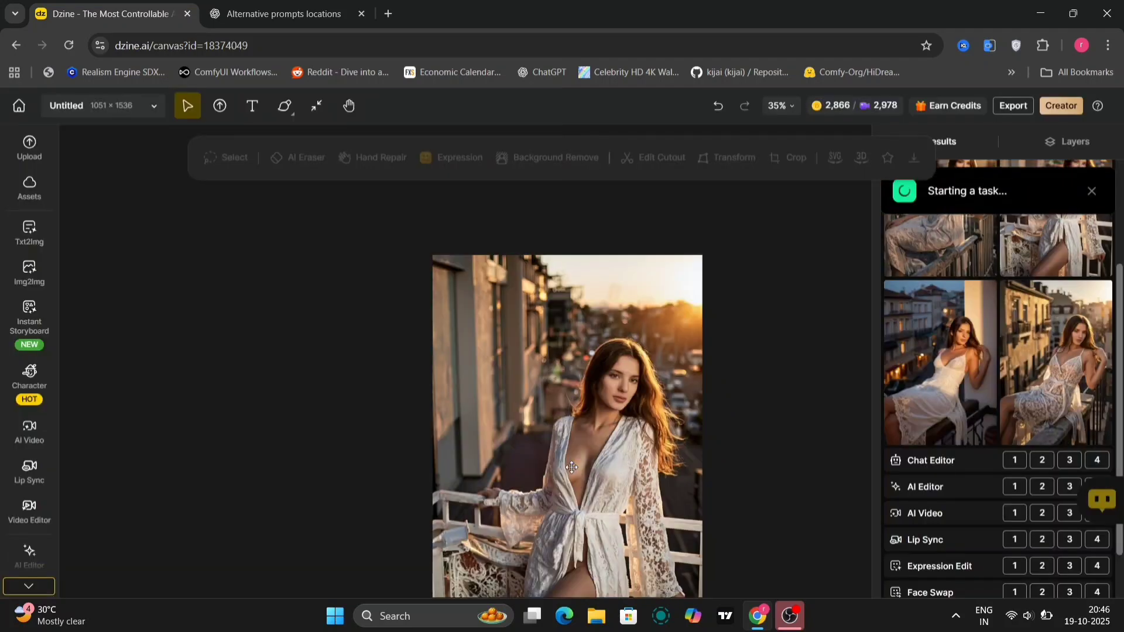
pyautogui.scroll(-5, 650, 440)
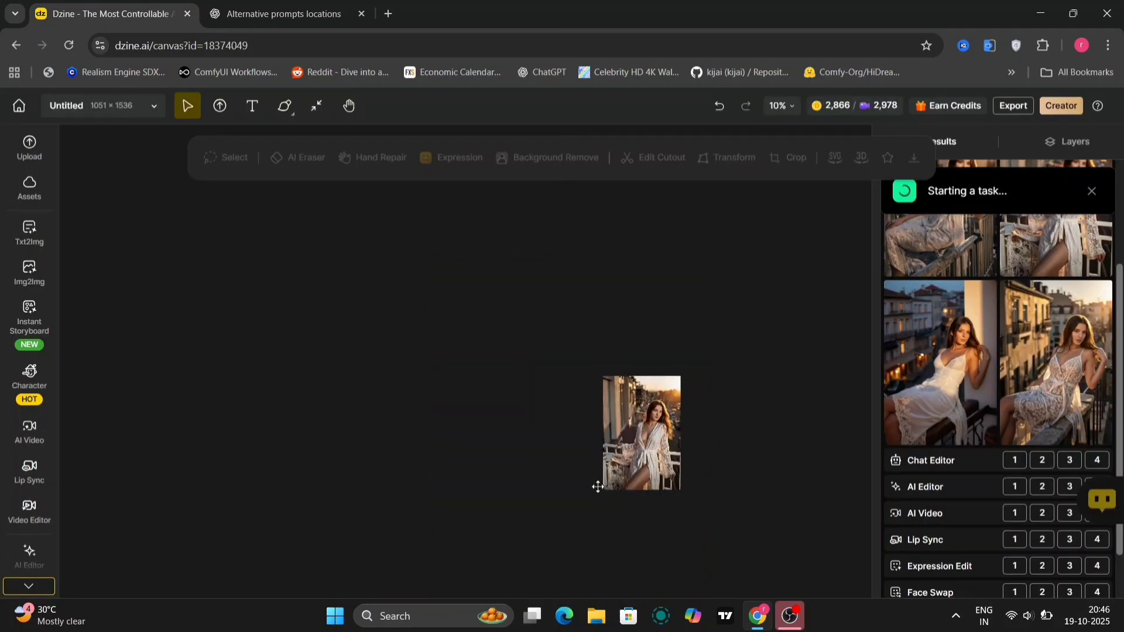
pyautogui.scroll(4, 646, 413)
pyautogui.moveTo(768, 428); pyautogui.dragTo(795, 353)
pyautogui.click(810, 349)
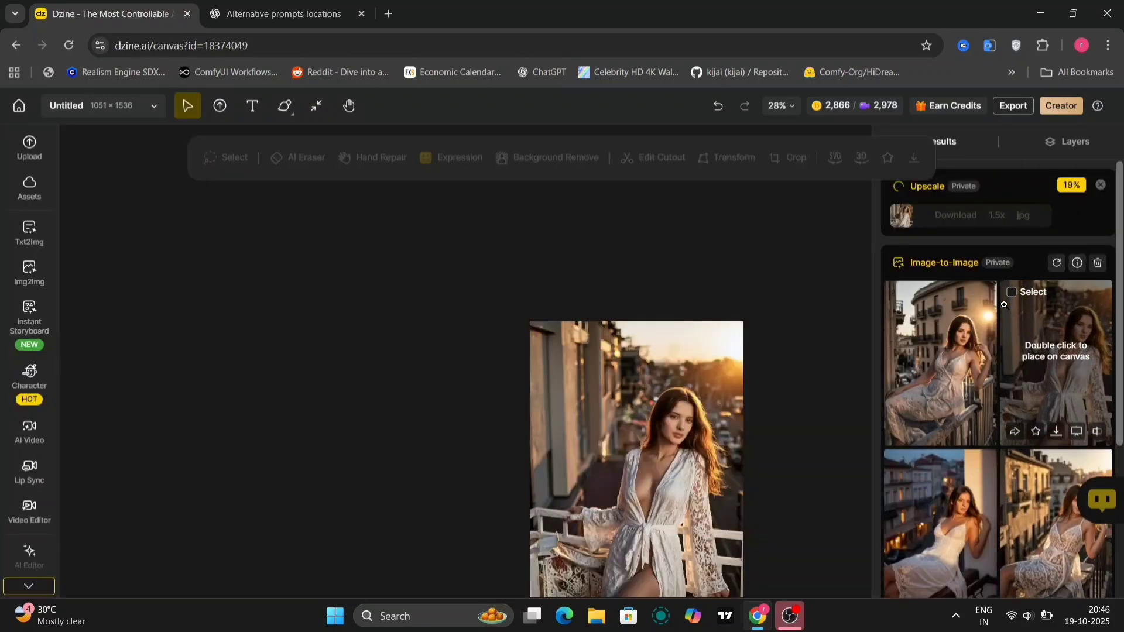